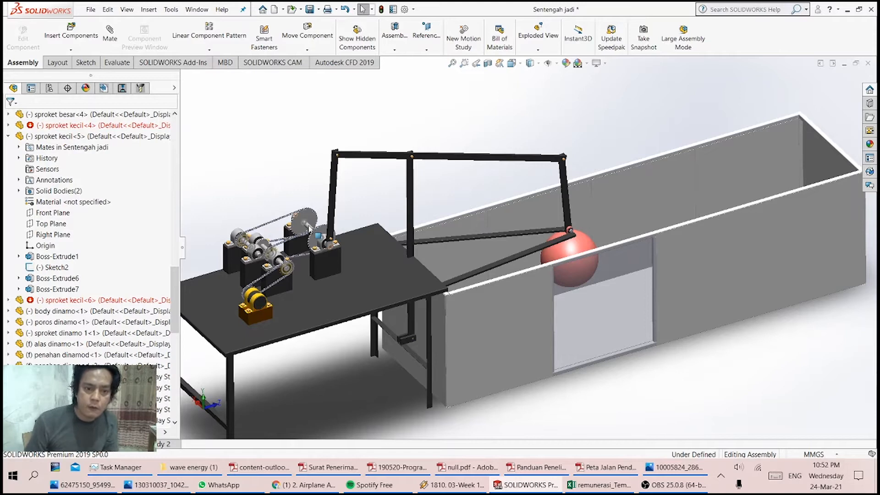
Open the poros 32cm (1) shaft in its own window, and return to the Sentengah jadi assembly
click(310, 229)
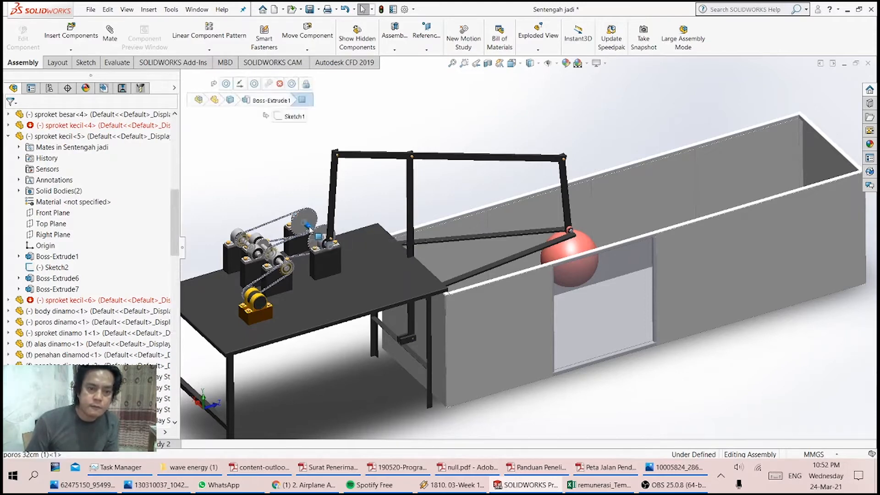
click(336, 173)
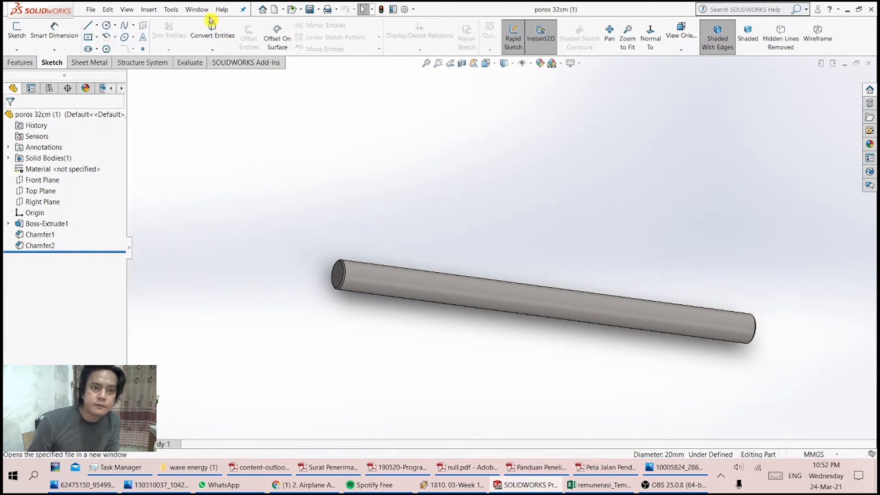
click(197, 9)
click(224, 109)
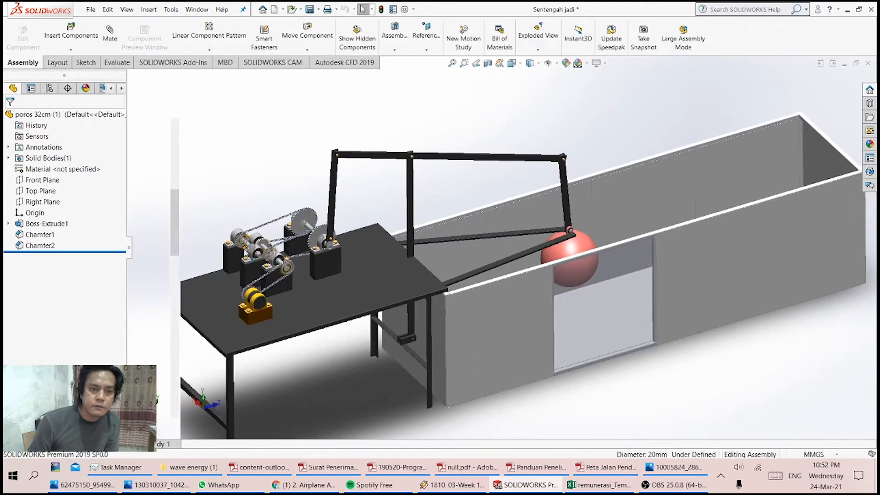
Open the poros 227 shaft from the assembly in its own window, and switch back to the Sentengah jadi assembly
scroll(257, 245, down, 5)
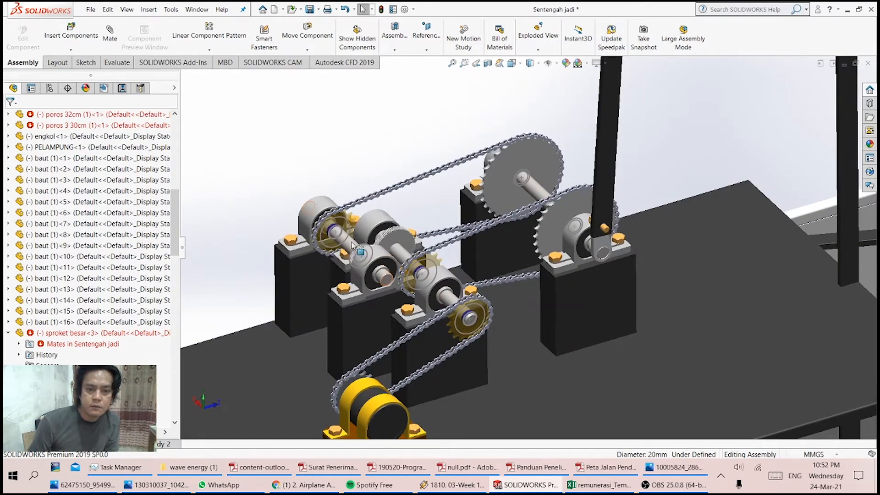
click(351, 245)
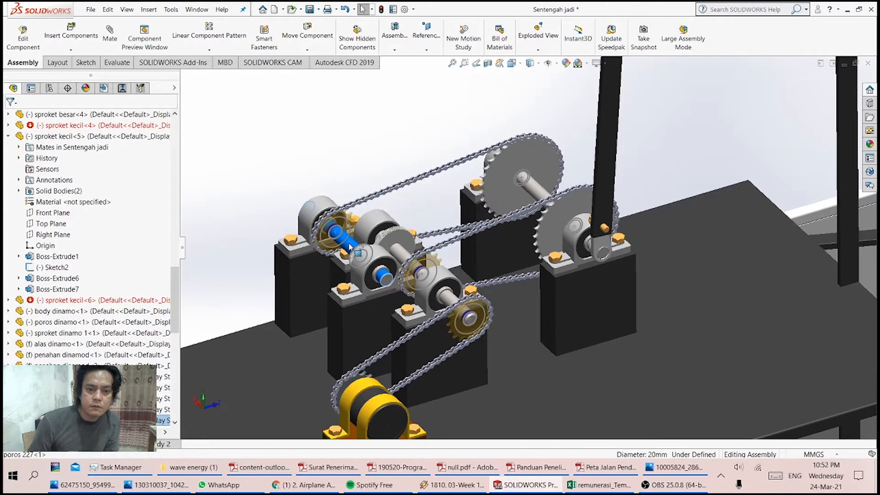
right_click(351, 245)
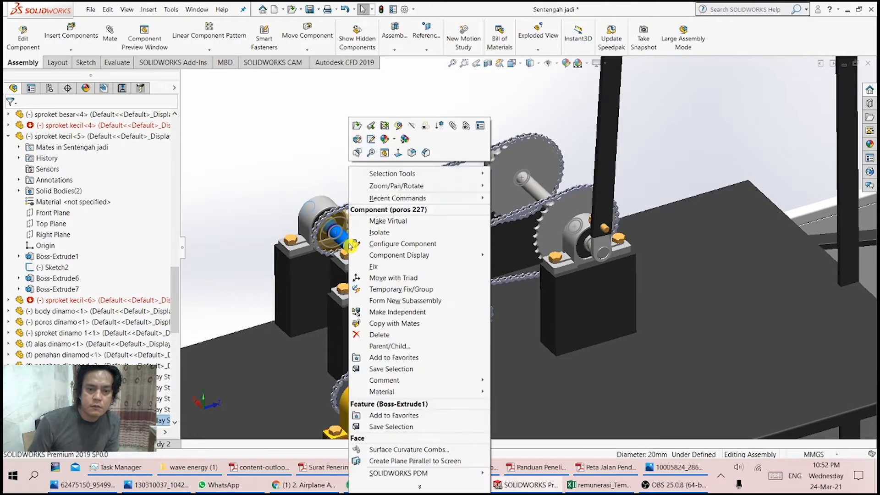
click(357, 126)
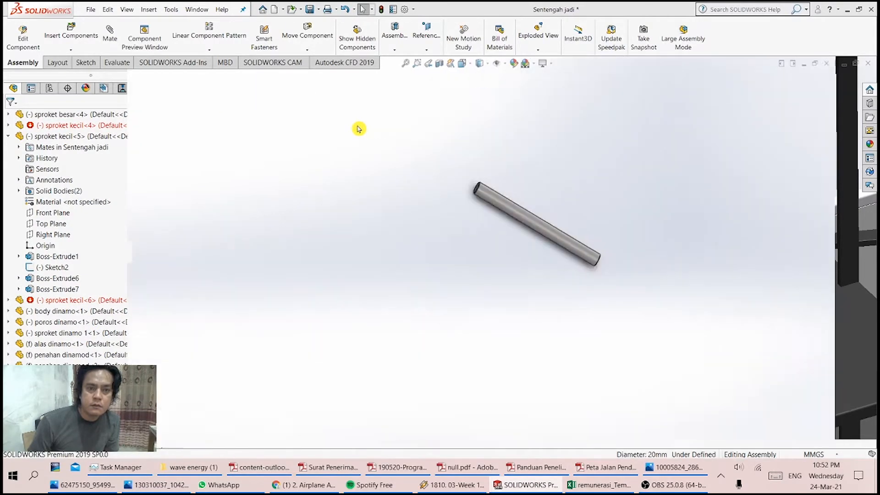
click(195, 9)
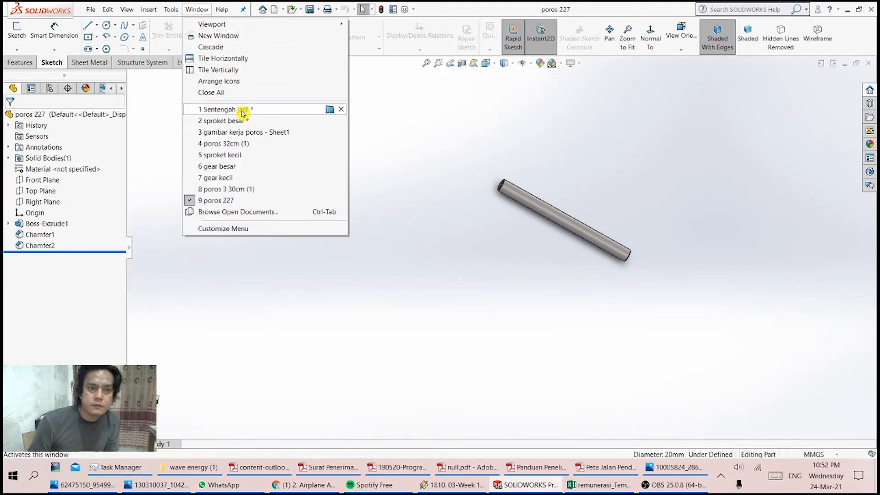
click(357, 231)
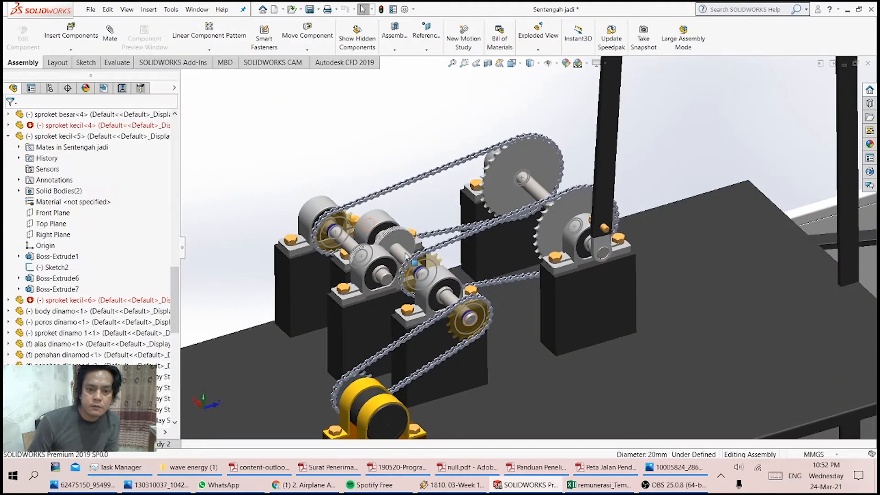
Open the poros 3 30cm (1) shaft from the assembly in its own window and orient it to a corner view showing its full length
click(401, 258)
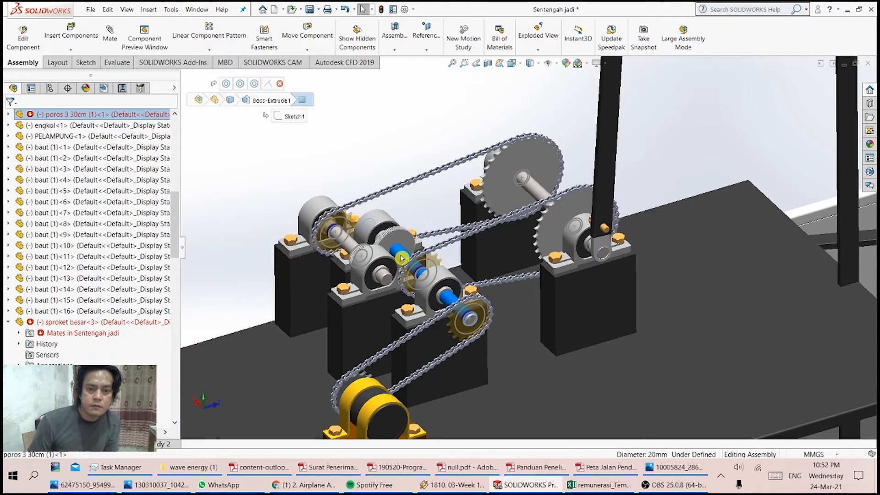
right_click(402, 258)
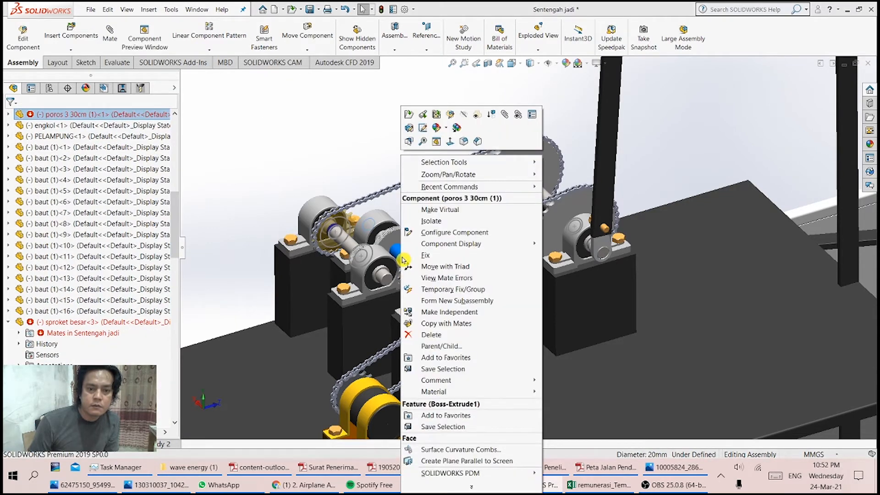
click(409, 121)
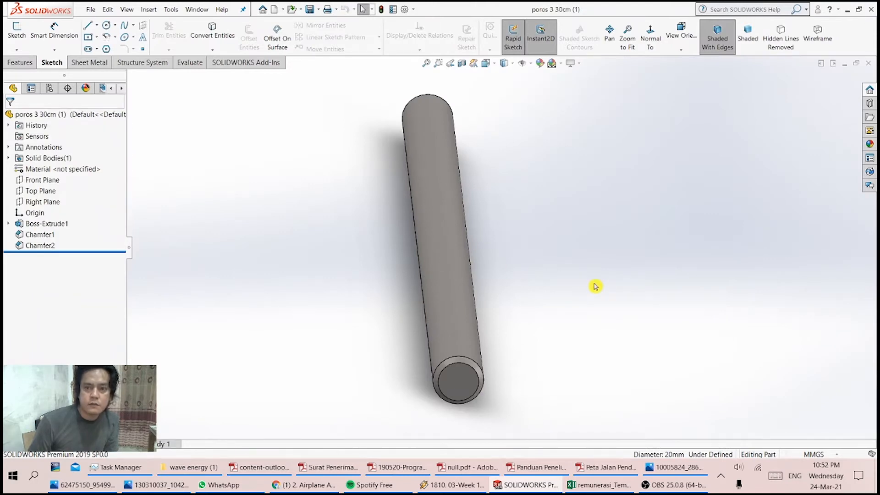
click(150, 411)
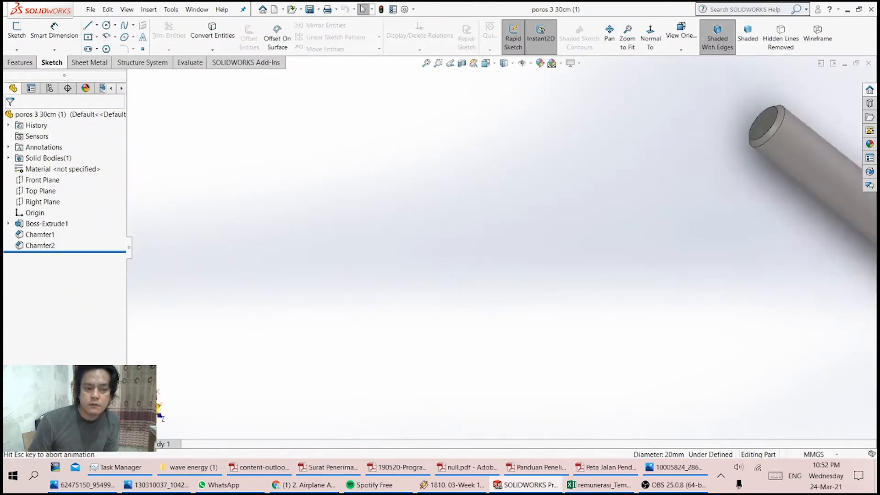
click(161, 409)
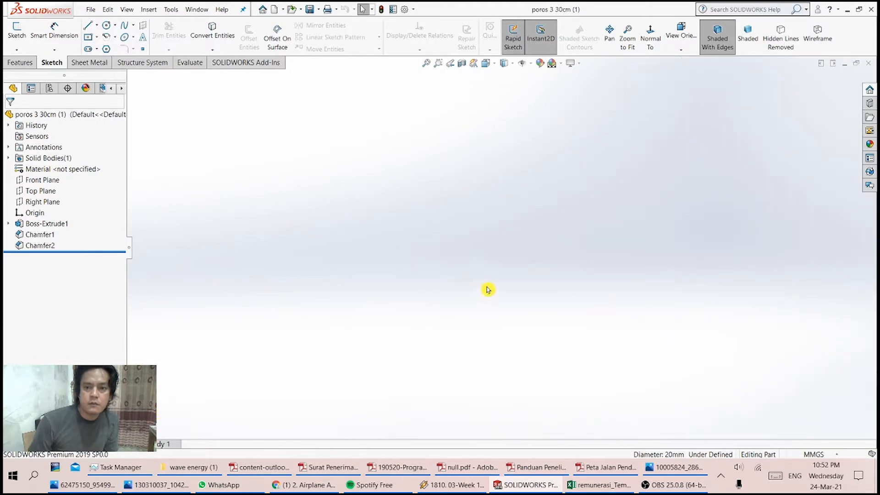
scroll(491, 288, up, 4)
scroll(492, 287, up, 2)
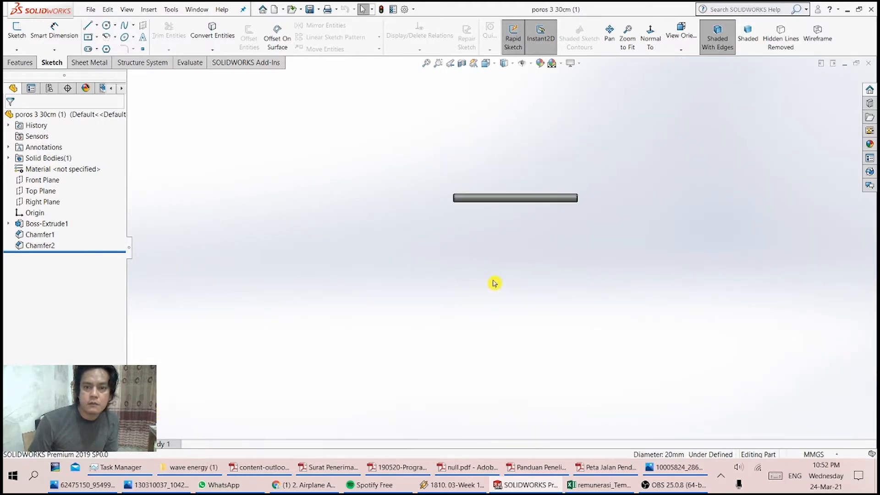
click(487, 68)
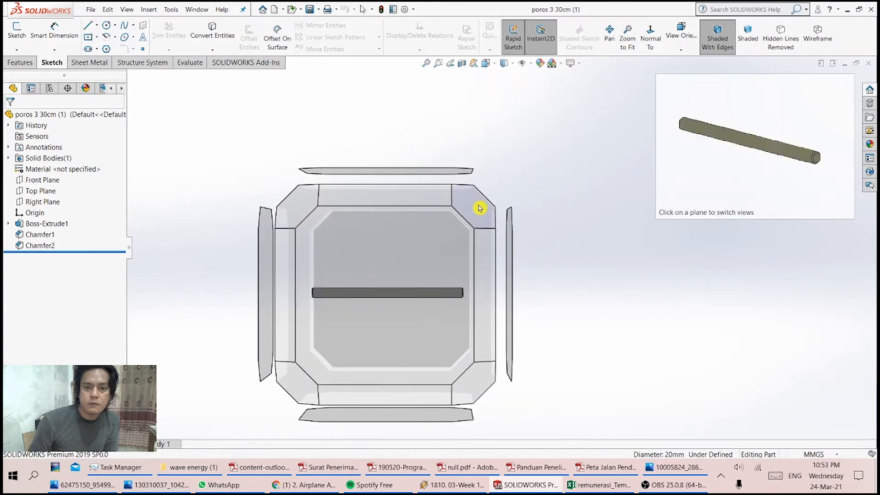
click(480, 213)
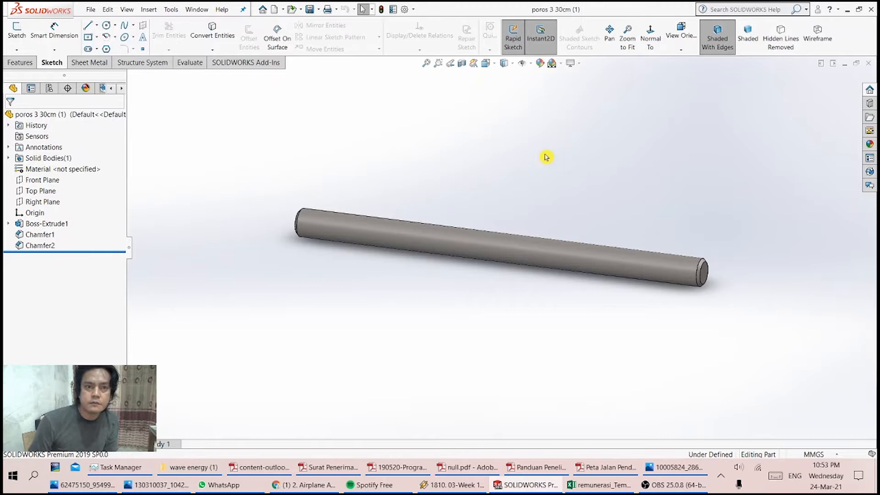
Make a drawing from the poros 3 30cm (1) part on a standard A3 (ISO) sheet
click(282, 10)
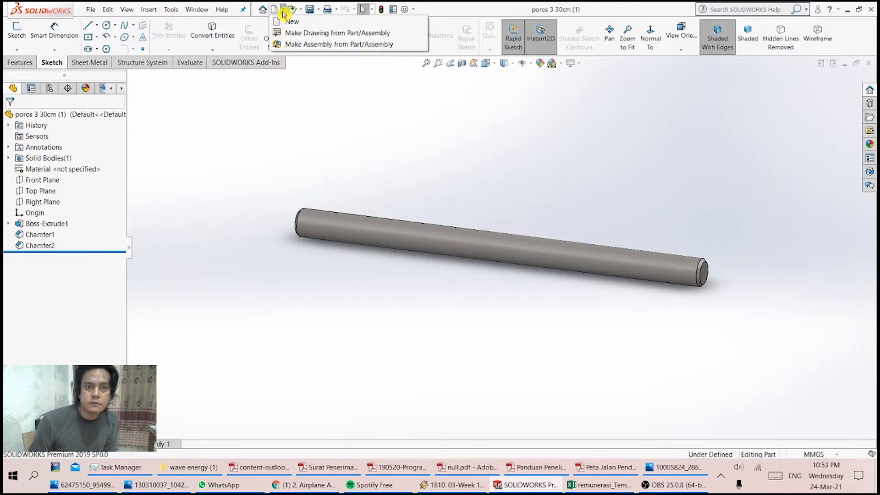
click(310, 37)
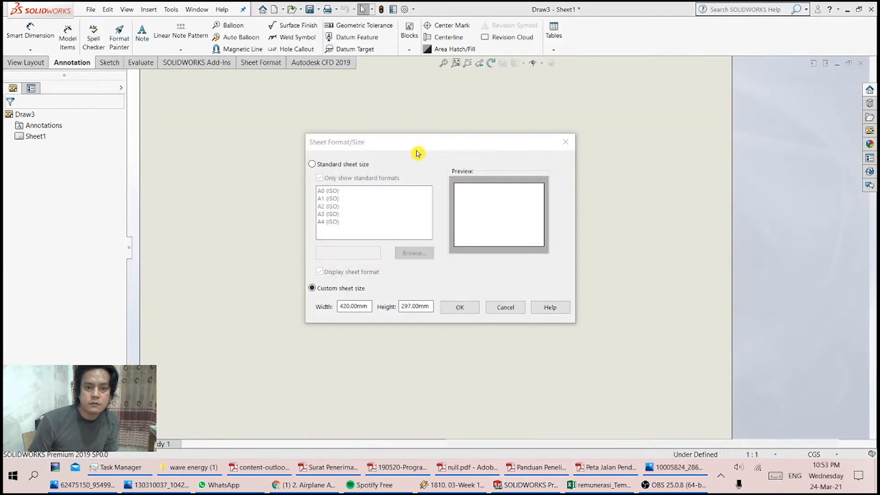
click(312, 164)
click(333, 214)
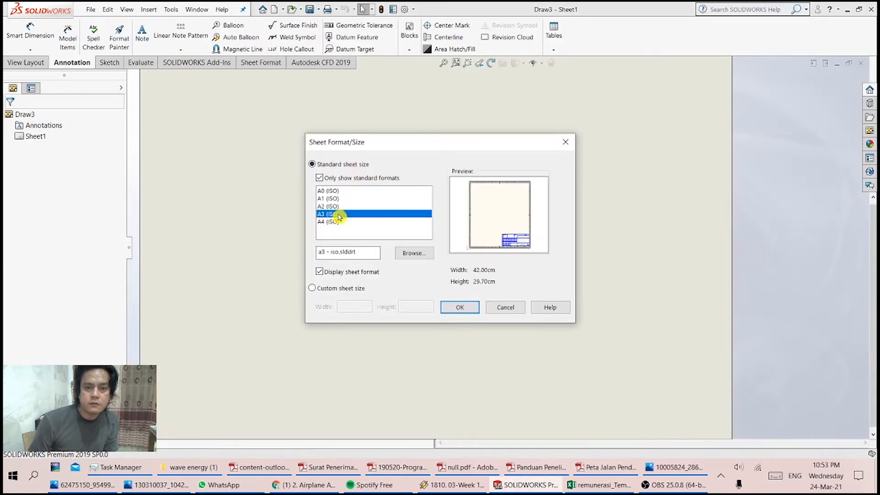
click(473, 309)
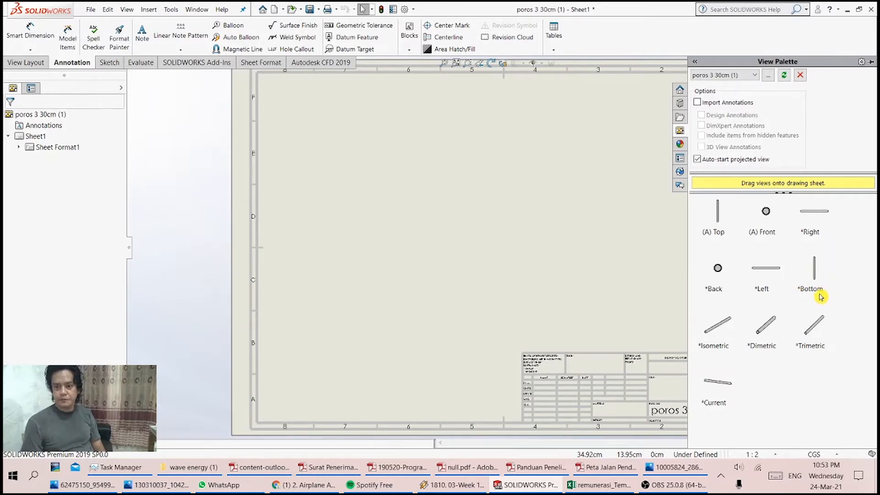
Place the shaft's isometric view in the sheet's upper-left area and its front view below it near the middle of the sheet
click(715, 331)
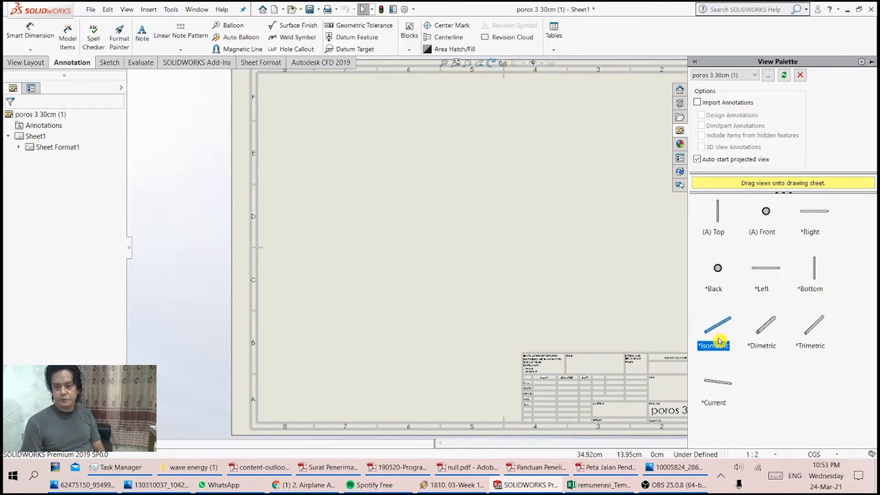
mouse_move(720, 334)
mouse_down()
mouse_move(404, 204)
mouse_move(391, 163)
mouse_up()
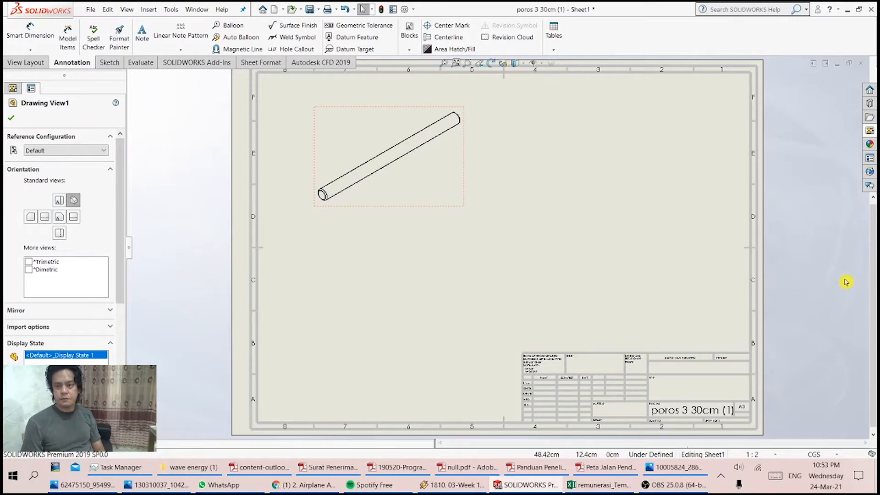
click(869, 131)
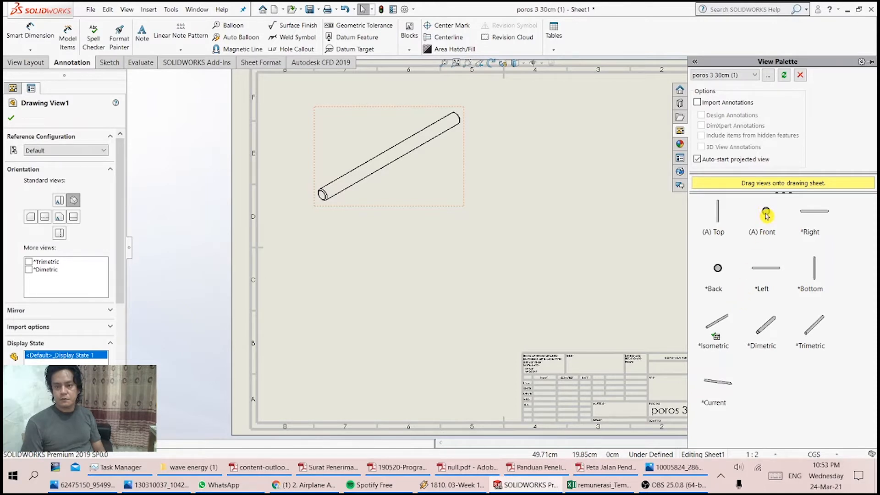
drag(552, 288, 473, 286)
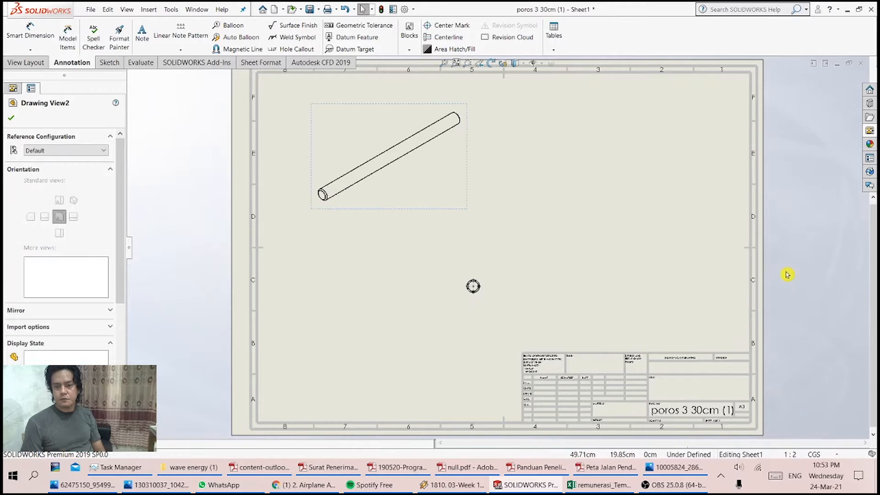
Add a projected side view of the shaft to the left of the front view
click(870, 133)
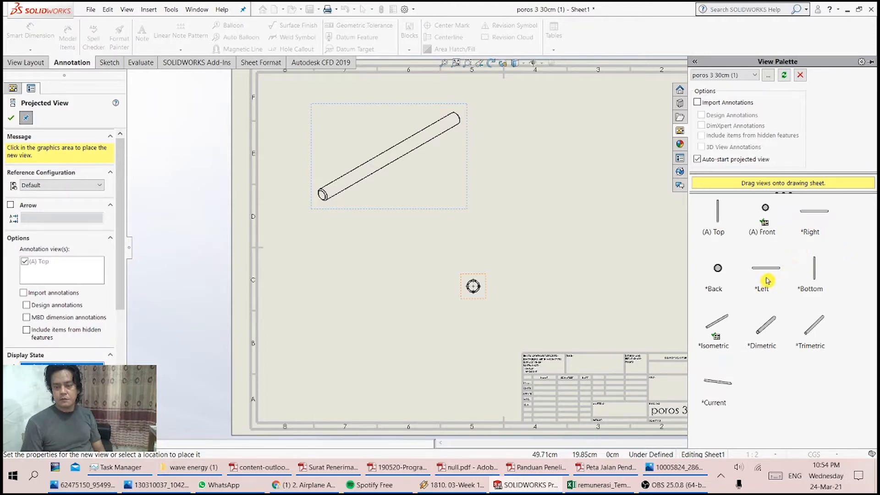
drag(768, 277, 477, 287)
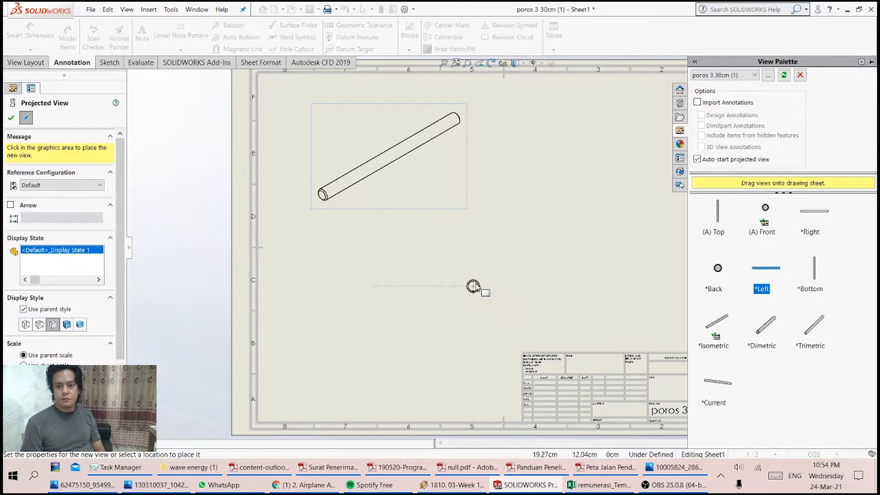
drag(419, 295, 387, 294)
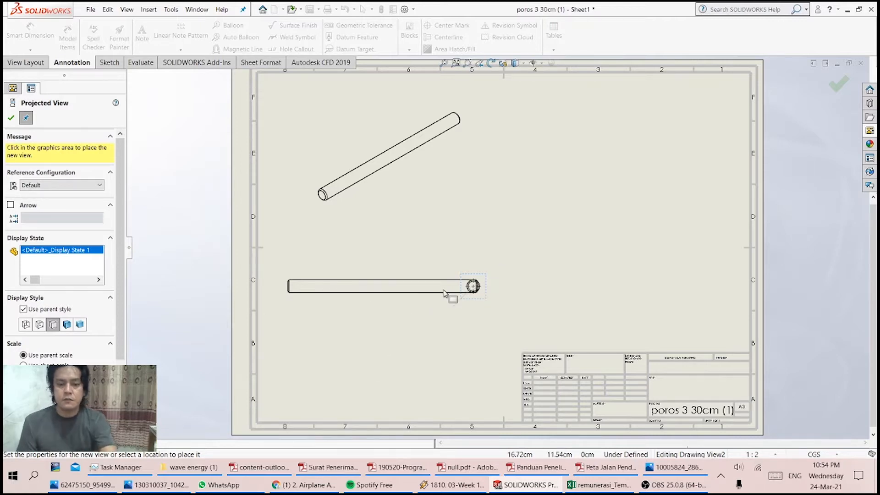
Move the circular front view slightly up and to the right so it clears the end of the shaft's side view
click(474, 289)
click(485, 290)
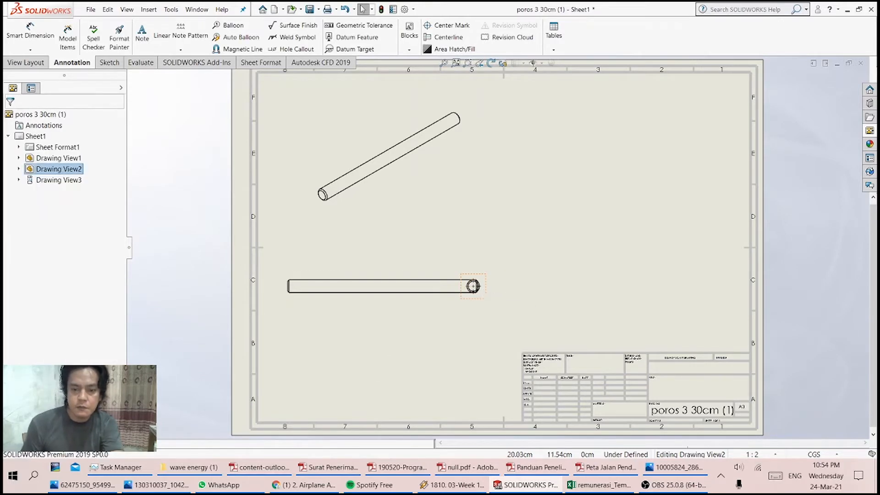
mouse_move(485, 291)
mouse_down()
mouse_move(506, 296)
mouse_move(515, 271)
mouse_up()
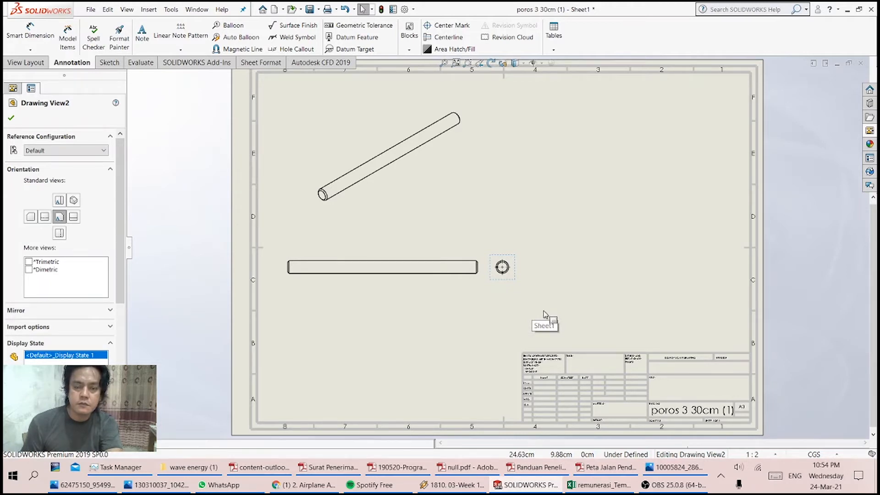
click(544, 314)
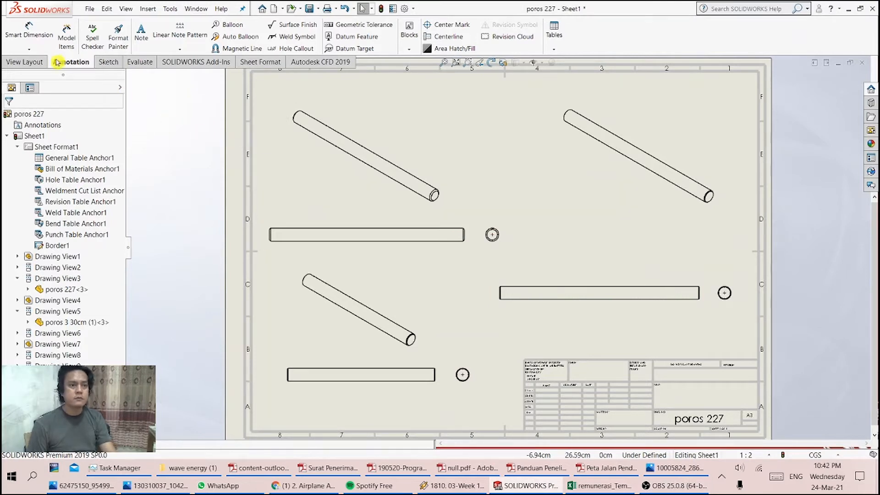
Dimension the overall length of the side view beneath the sheet's upper-left isometric shaft, placing the dimension above the view
click(28, 28)
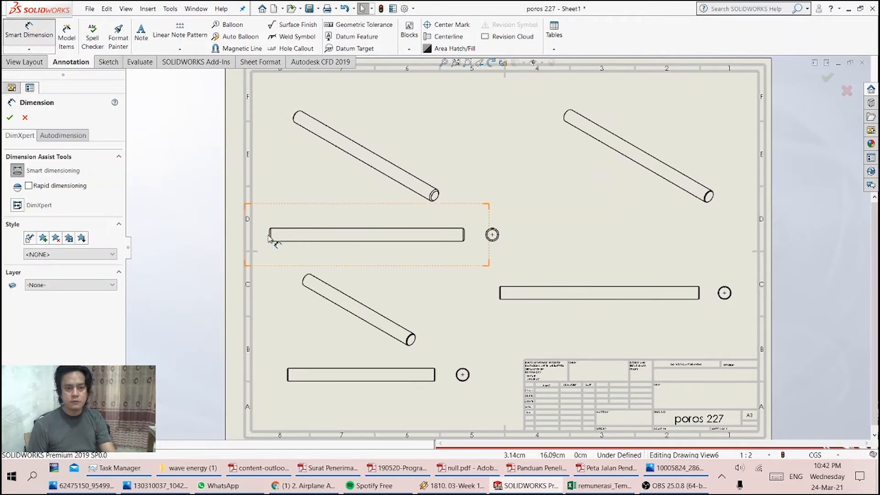
scroll(273, 236, down, 3)
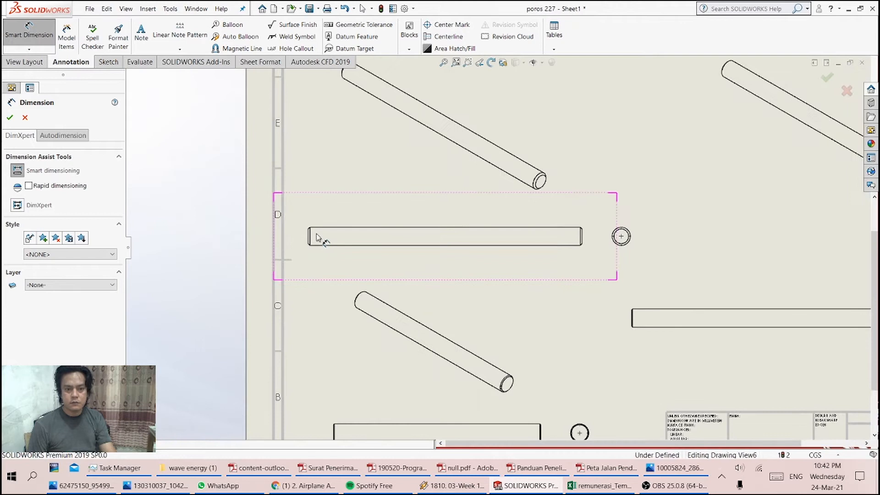
click(339, 247)
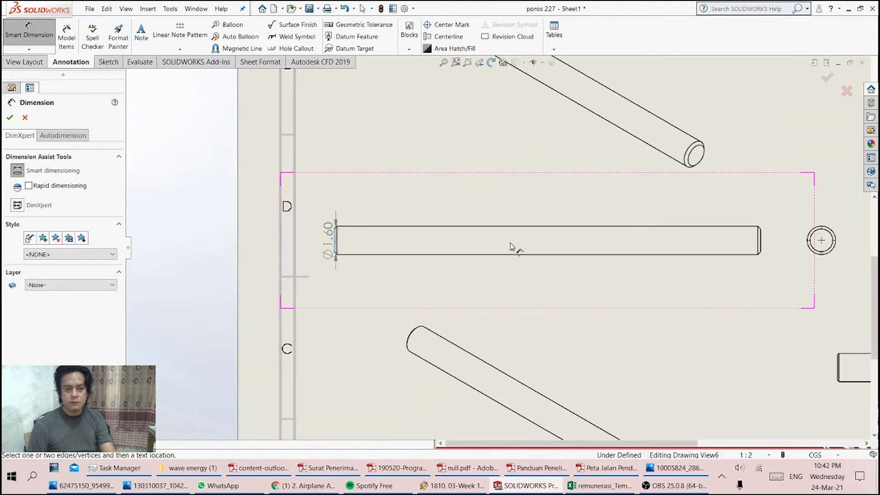
click(760, 242)
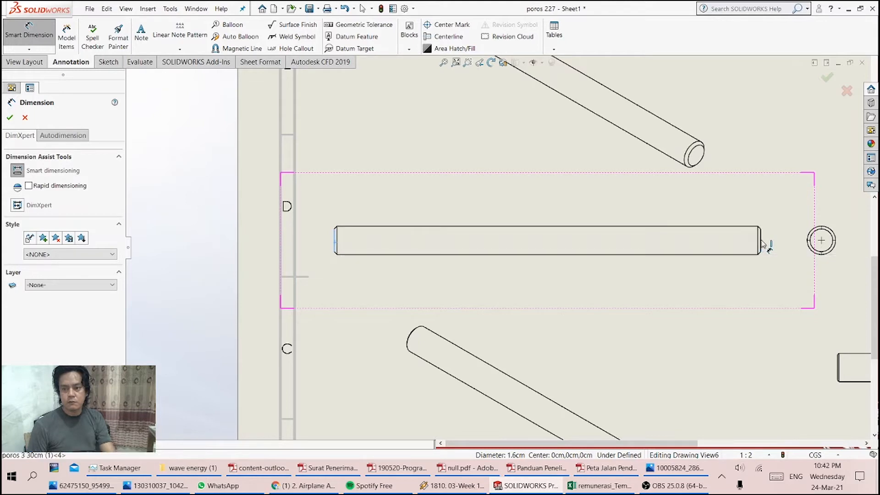
click(545, 209)
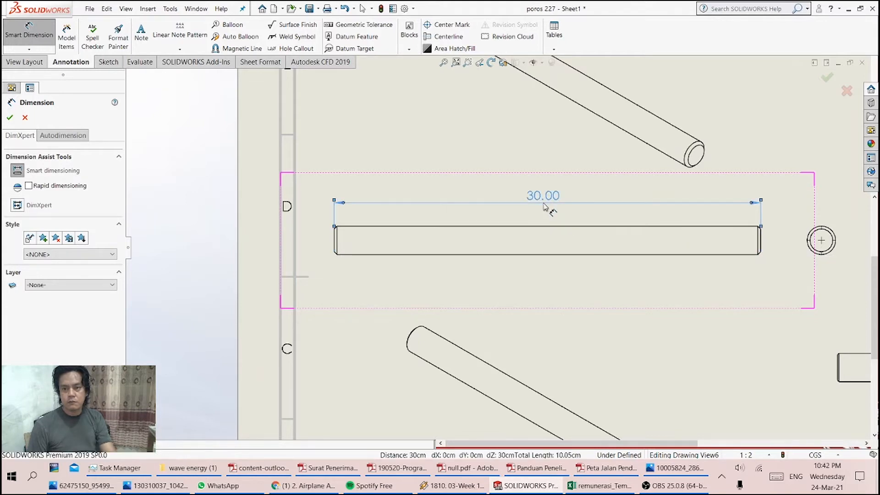
Dimension the outer diameter of that shaft's circular front view, placing it above the circle, and finish dimensioning
scroll(579, 263, up, 1)
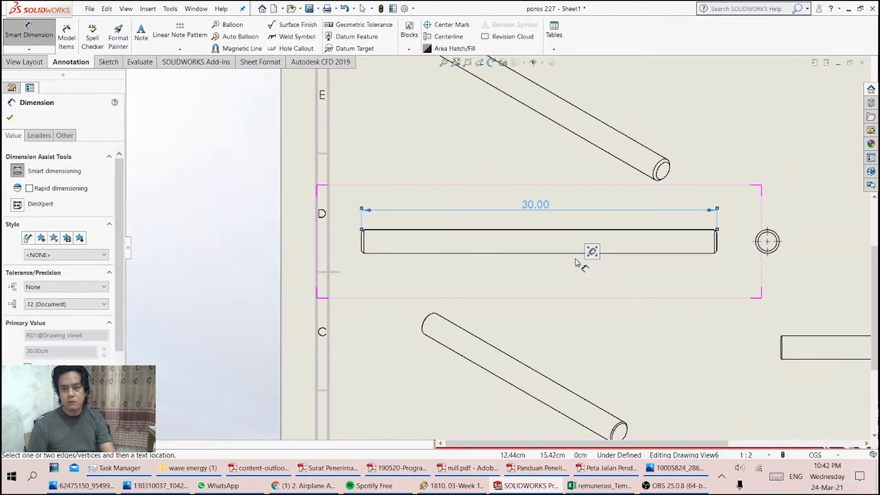
scroll(786, 254, down, 1)
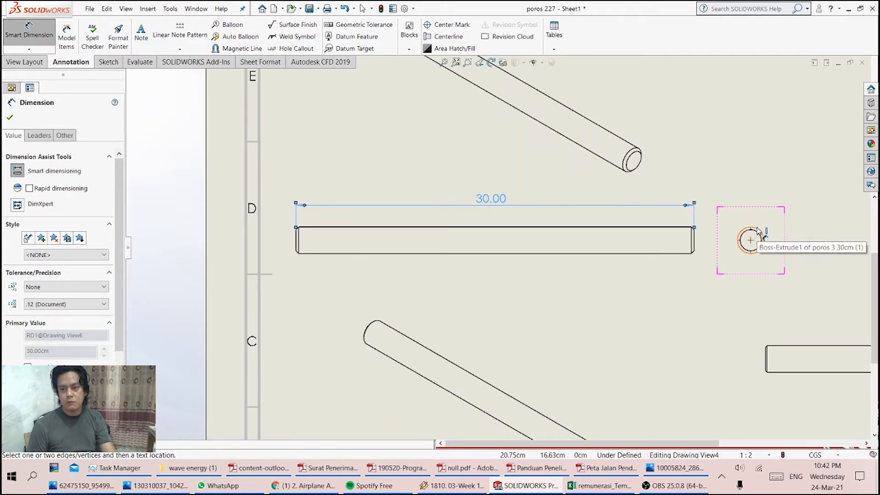
key(Escape)
click(762, 235)
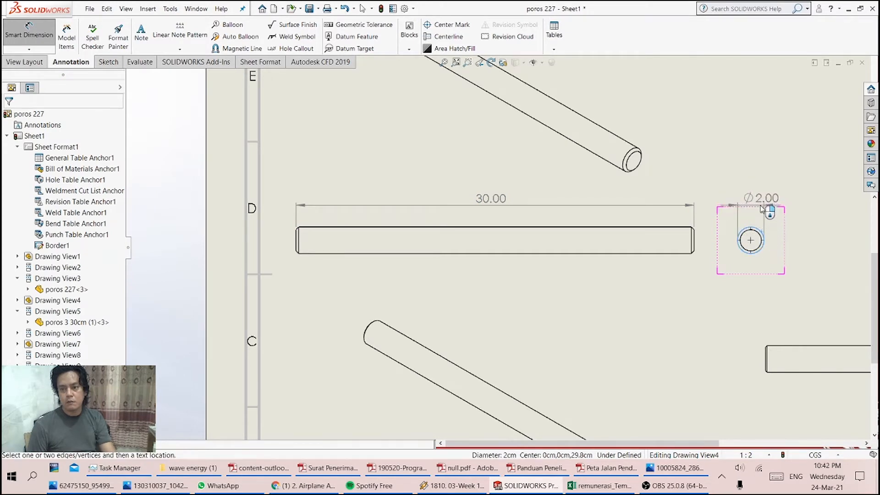
click(762, 209)
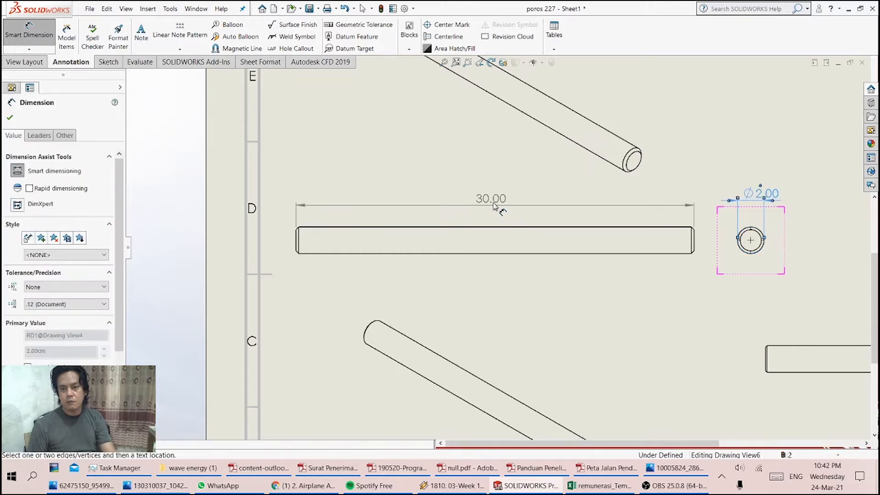
click(11, 120)
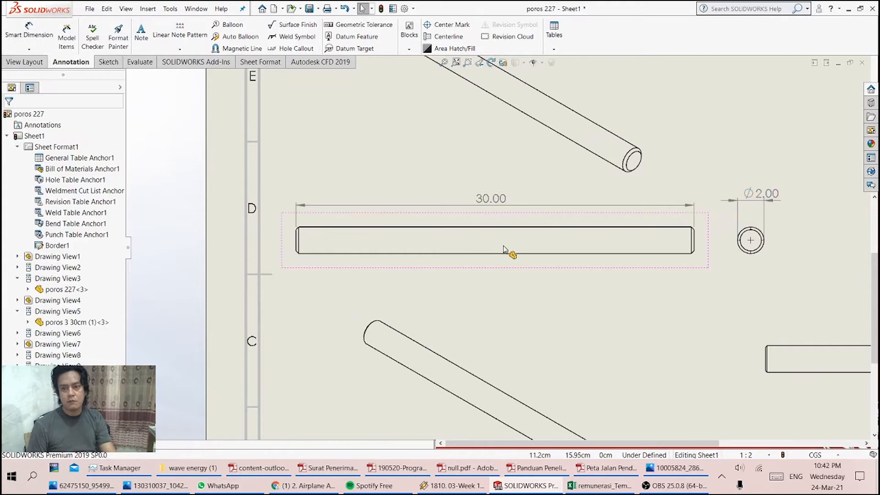
Move that shaft's length dimension slightly upward so it lines up with the neighbouring diameter dimension
click(500, 210)
drag(500, 209, 499, 205)
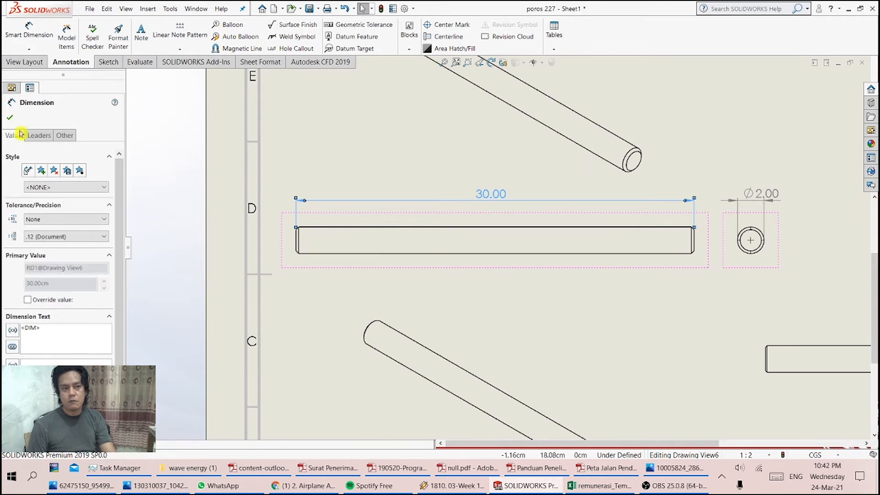
click(10, 120)
scroll(614, 316, up, 4)
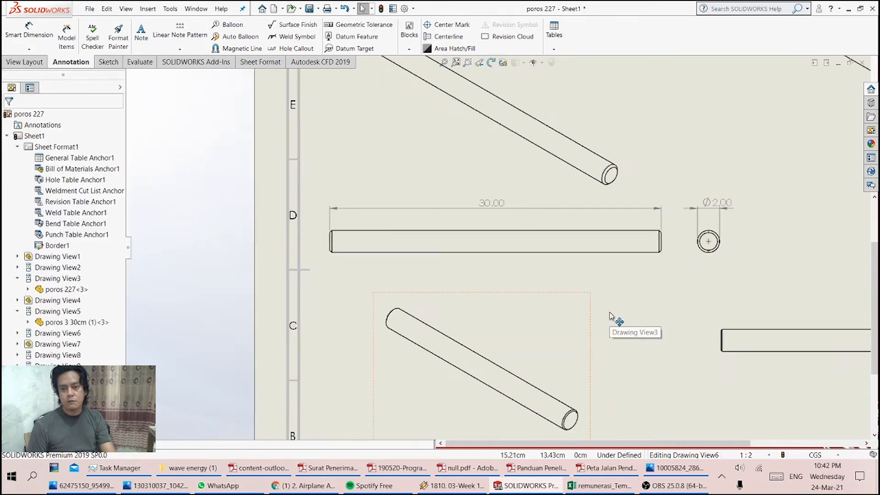
scroll(612, 316, up, 3)
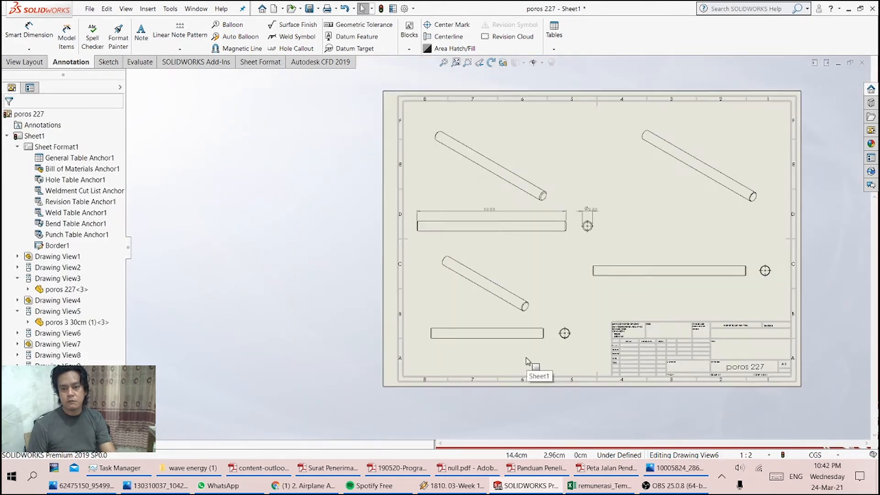
scroll(556, 321, down, 1)
scroll(552, 311, down, 2)
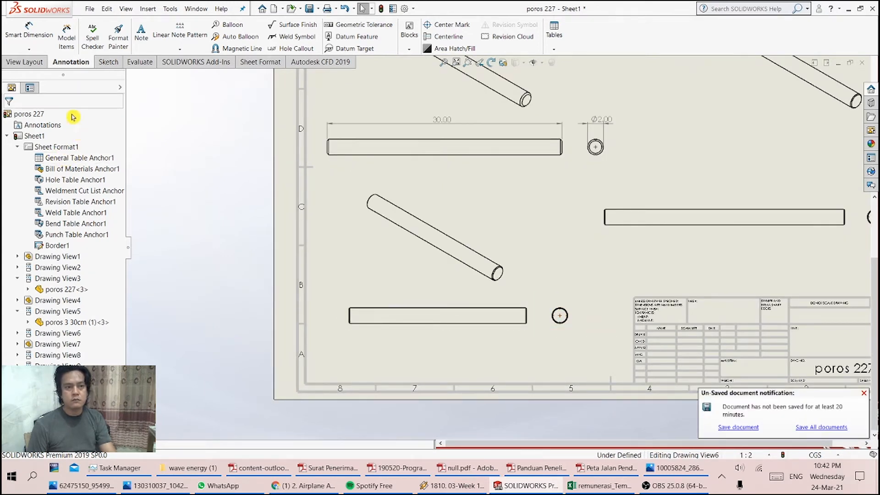
scroll(362, 321, down, 3)
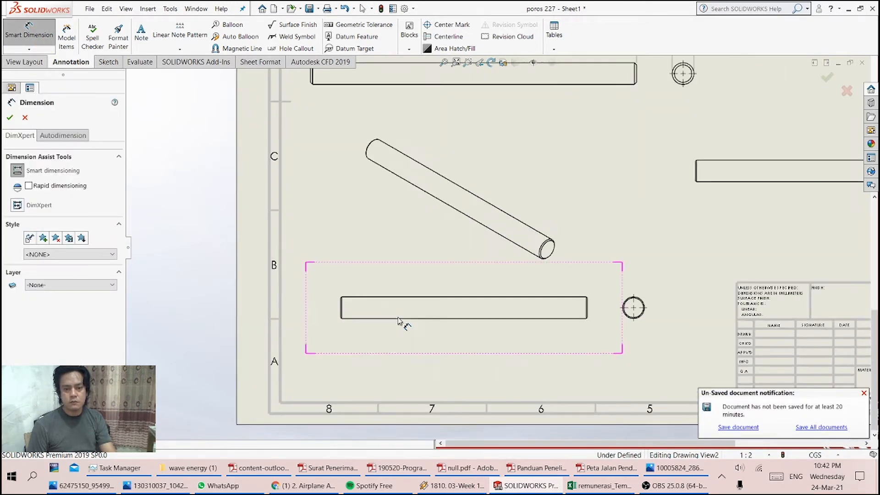
scroll(348, 304, down, 2)
click(366, 296)
click(857, 296)
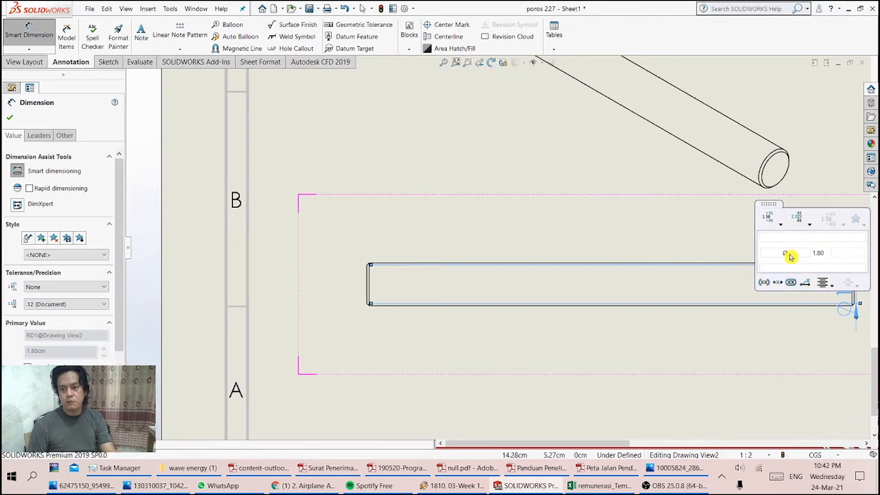
key(Escape)
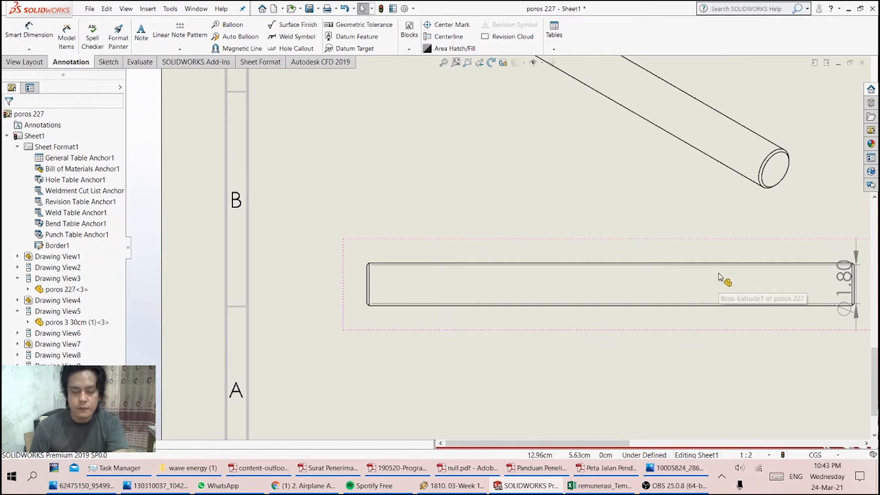
Dimension the overall length between the end edges of the lower-left shaft's side view, placing the dimension above it
click(29, 31)
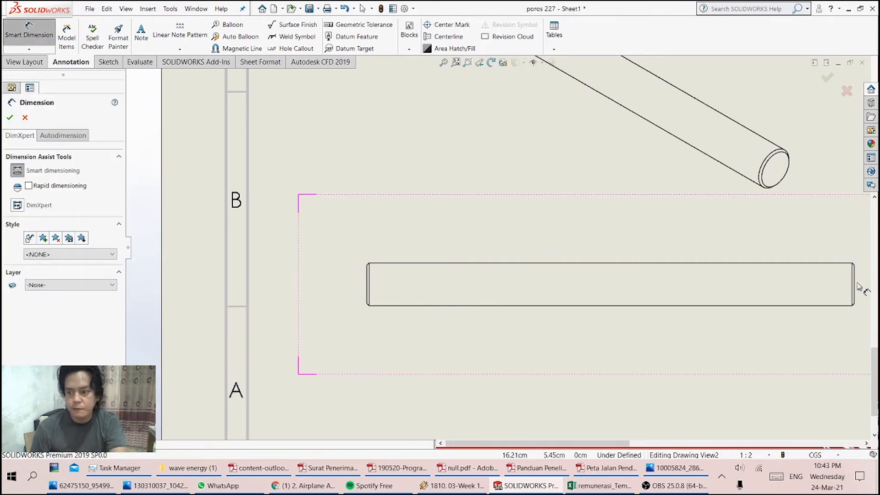
click(368, 289)
click(853, 282)
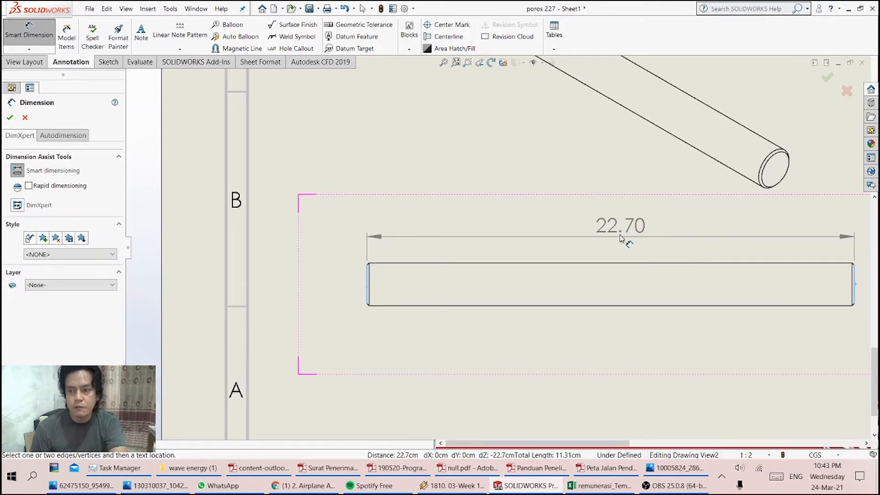
click(620, 236)
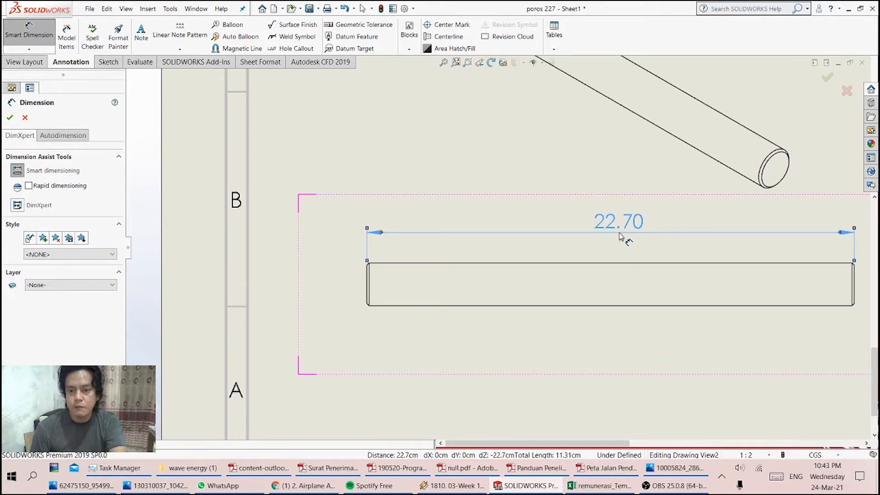
Dimension the outer diameter of the lower-left shaft's circular front view, placing it above the circle in line with the length dimension
scroll(619, 236, up, 3)
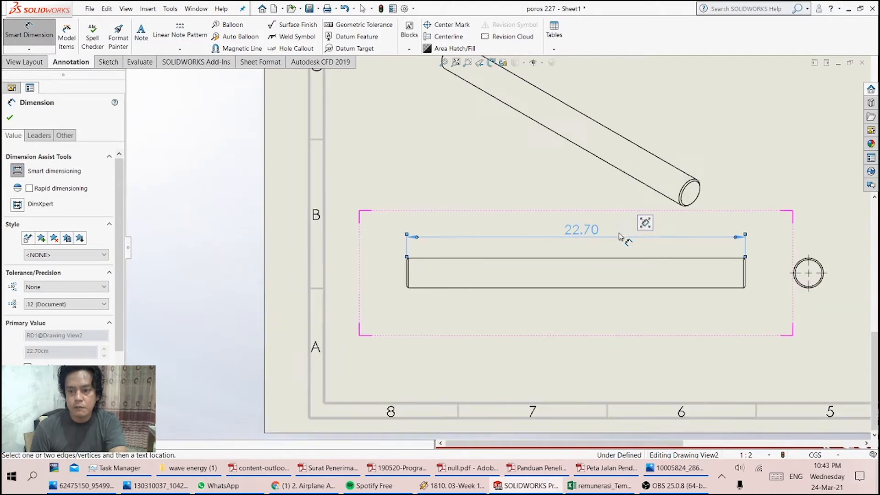
scroll(620, 236, up, 3)
scroll(737, 257, down, 4)
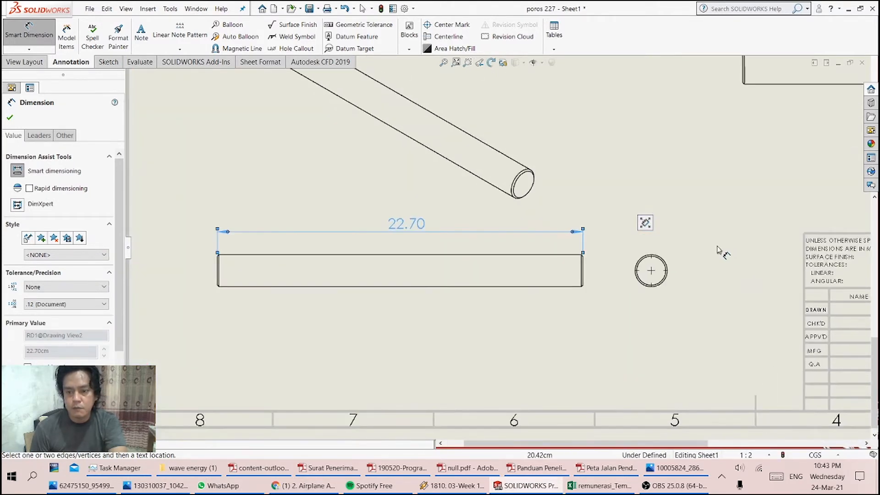
click(664, 262)
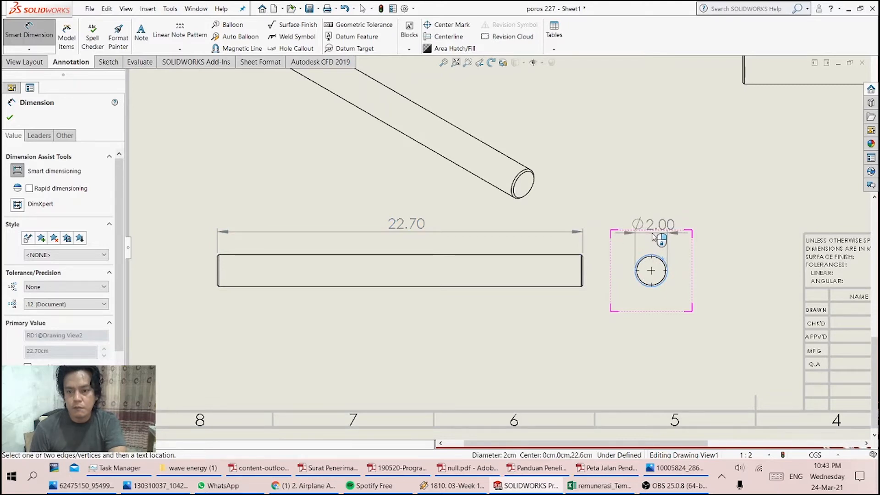
key(Escape)
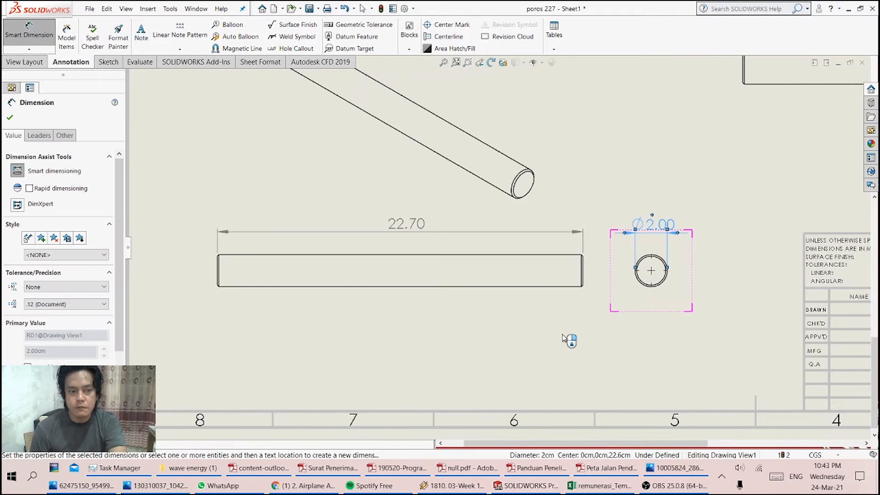
click(12, 121)
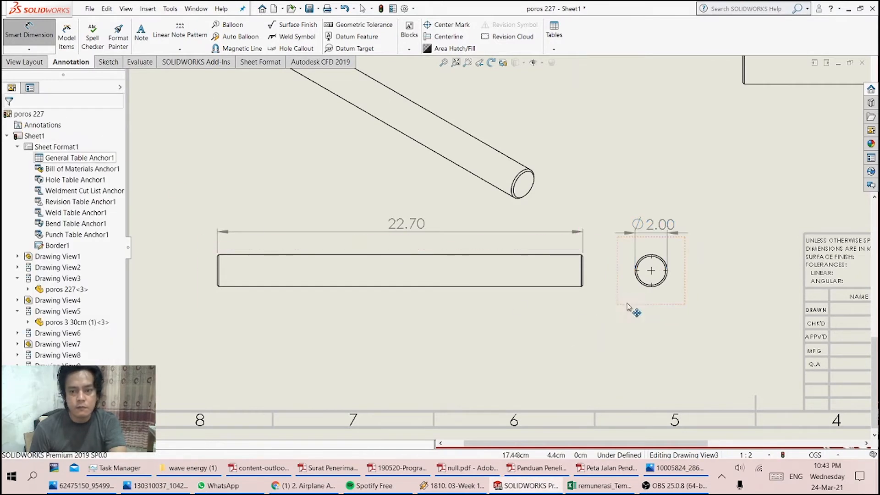
Dimension the overall length between the end edges of the side view above the title block, placing the dimension above the shaft
scroll(644, 320, up, 3)
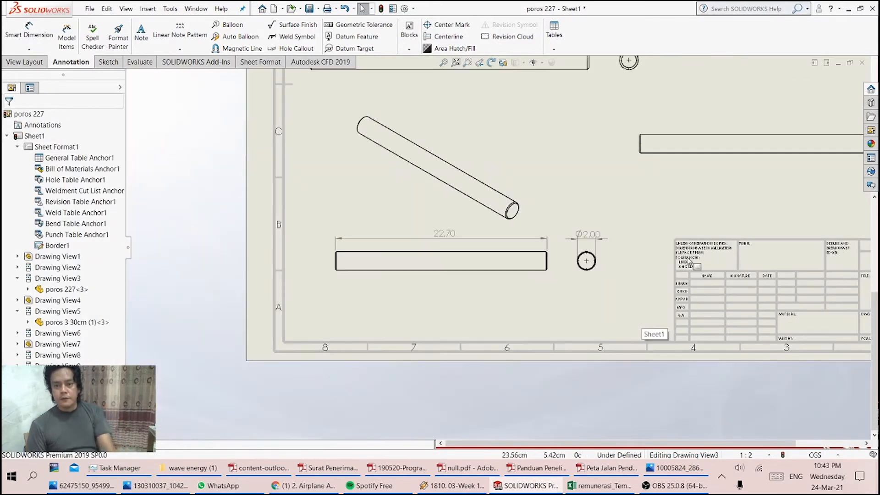
scroll(718, 219, up, 2)
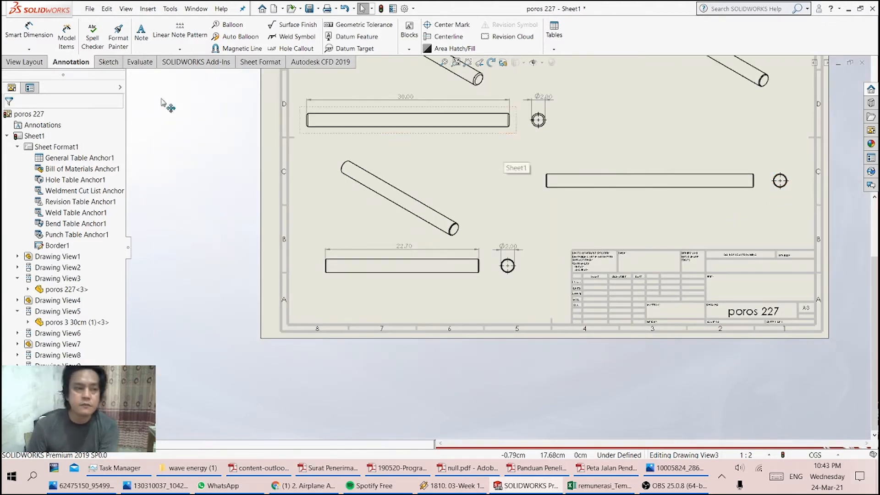
click(28, 31)
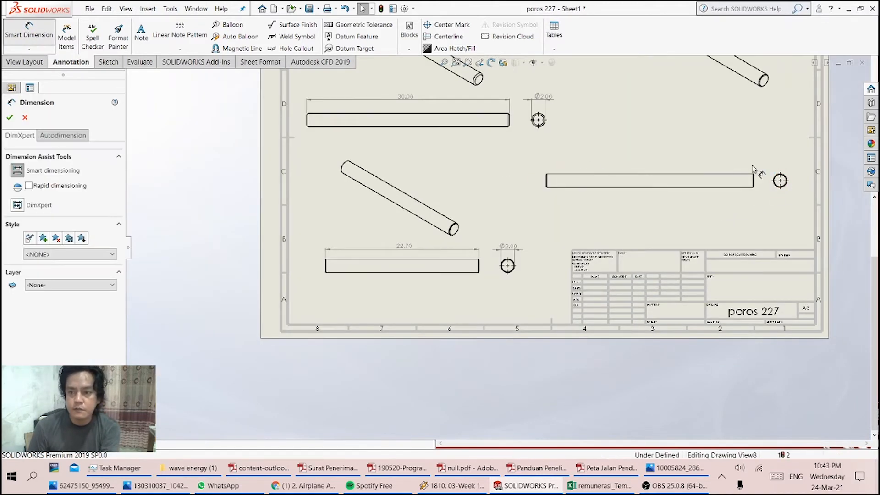
scroll(771, 172, down, 3)
scroll(479, 213, down, 2)
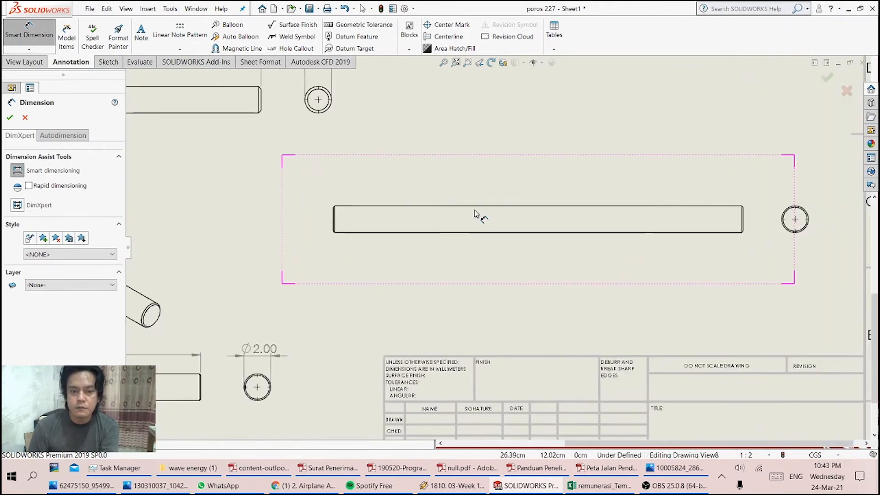
click(333, 225)
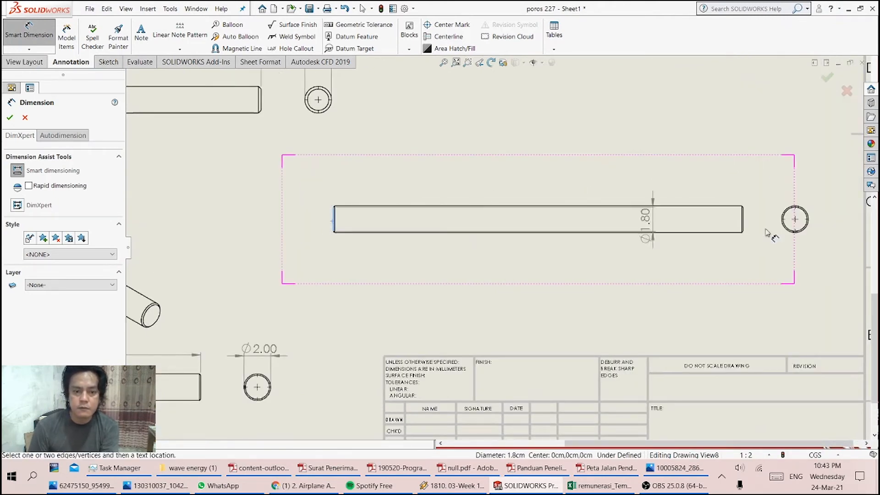
click(742, 225)
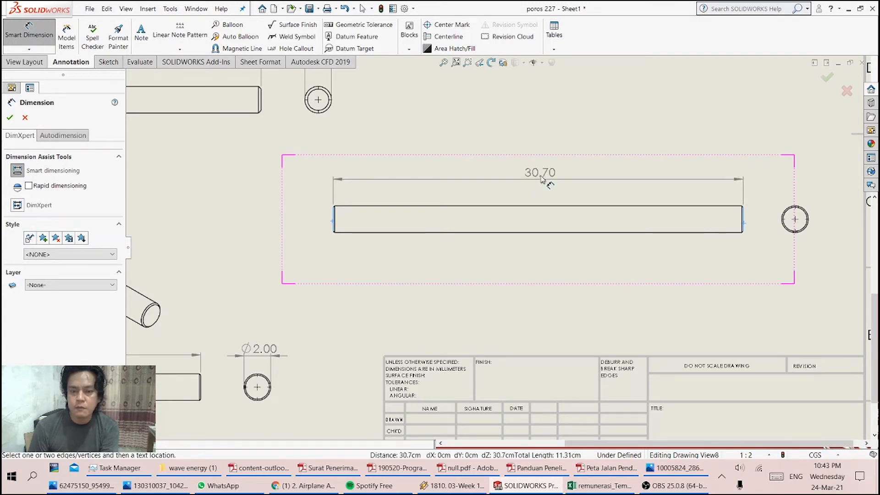
click(537, 181)
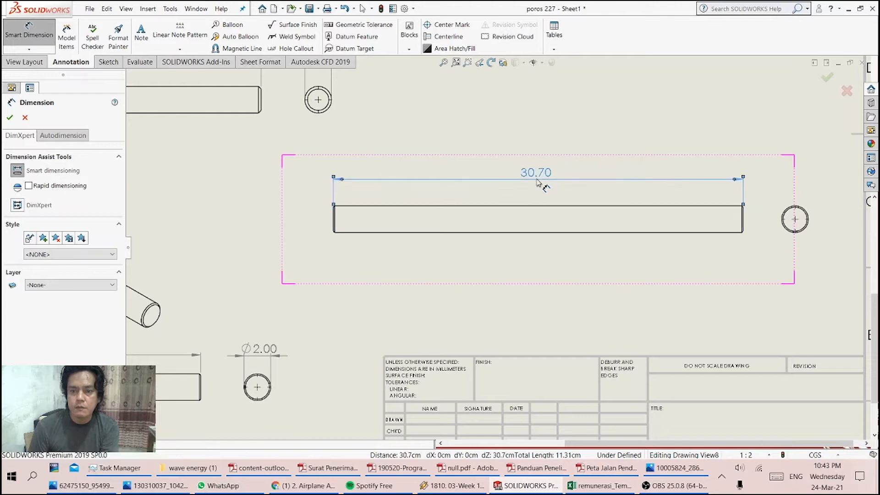
Dimension the outer diameter of the circular front view above the title block, level with its shaft's length dimension, and finish dimensioning
click(794, 212)
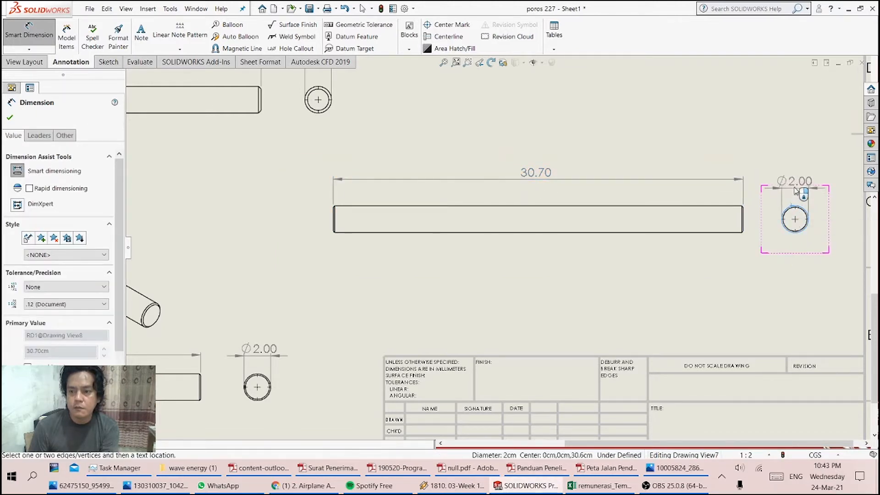
click(791, 181)
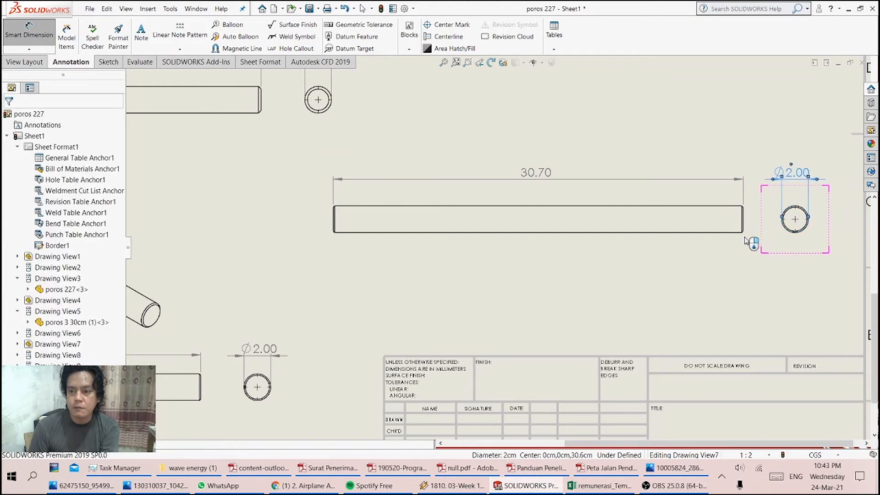
key(Escape)
scroll(576, 303, down, 2)
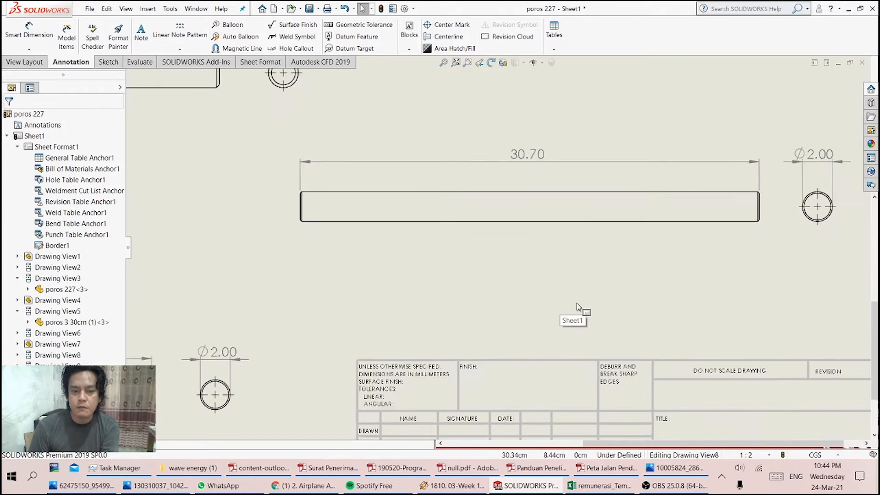
Lower the 22.70 shaft's dimensioned views, raise the 30.00 shaft's isometric view, and shift the 30.70 shaft's side view slightly away from its circle
scroll(577, 303, up, 3)
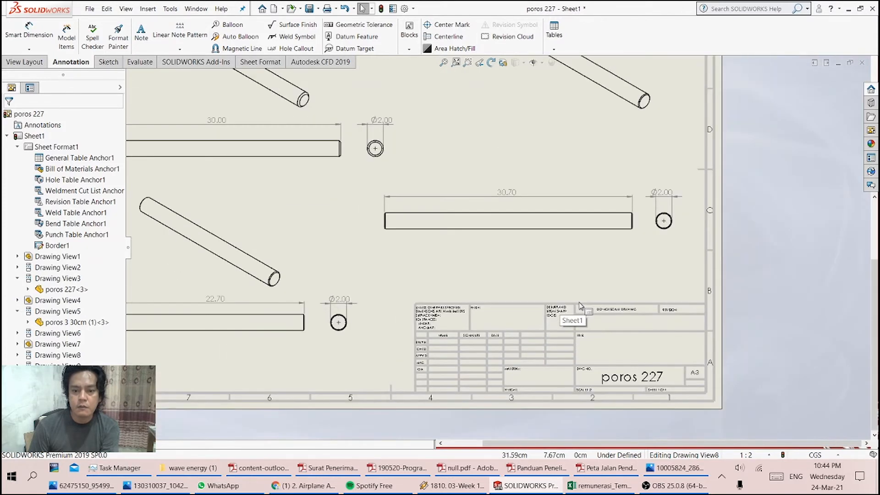
scroll(580, 304, up, 2)
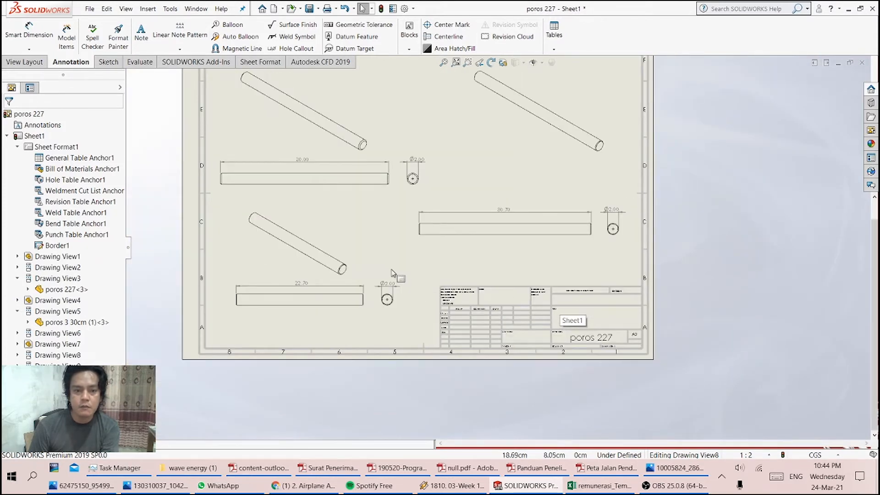
scroll(497, 249, up, 1)
scroll(355, 252, down, 1)
scroll(424, 232, up, 1)
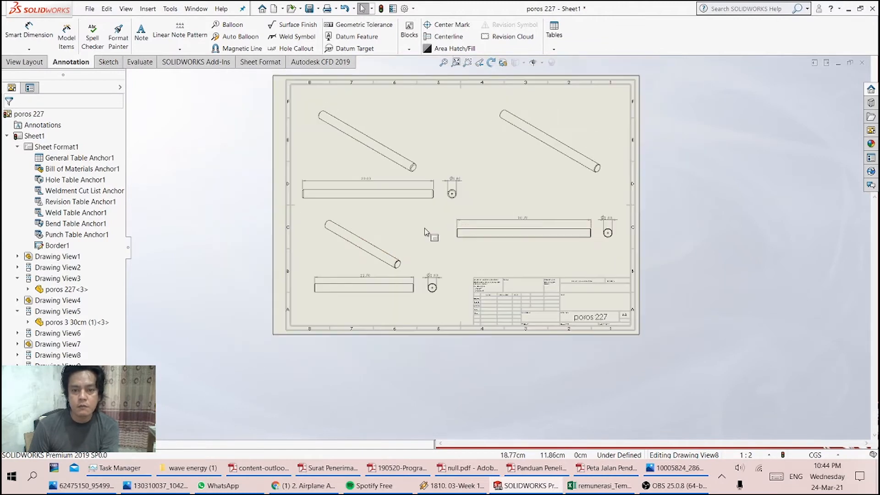
scroll(495, 163, down, 1)
scroll(495, 163, down, 1)
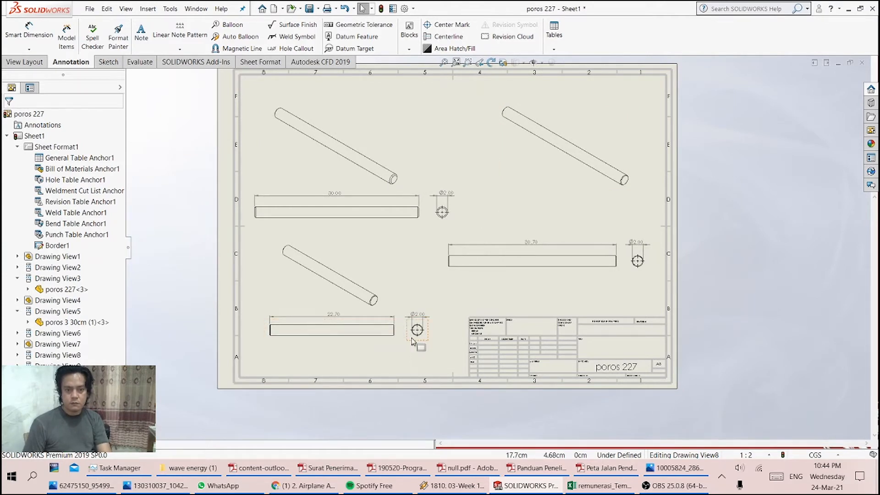
drag(411, 348, 416, 352)
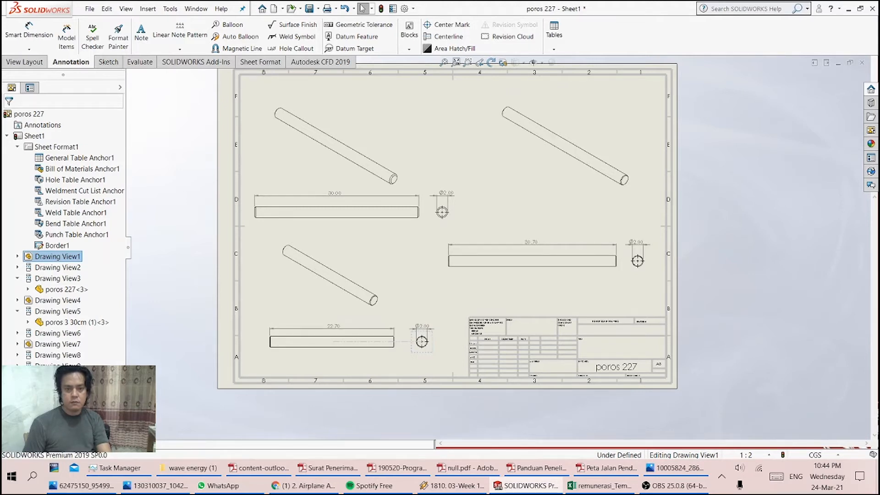
drag(362, 113, 362, 95)
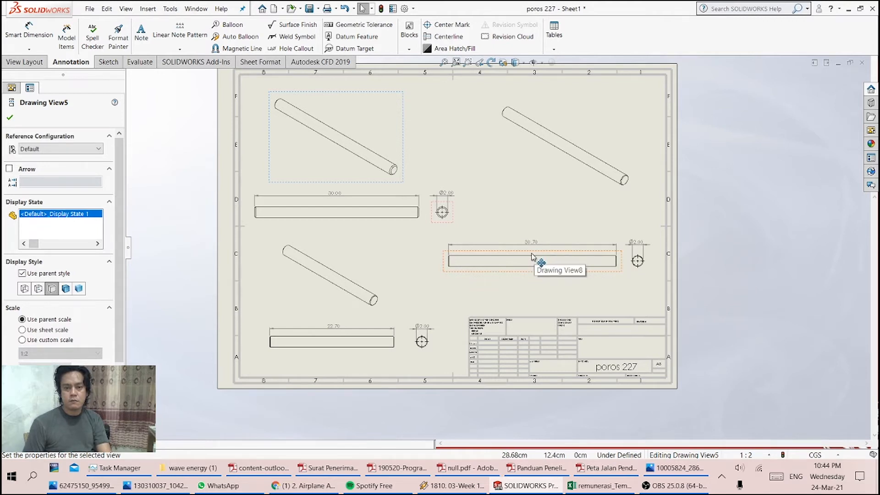
mouse_move(532, 257)
mouse_down()
mouse_move(542, 255)
mouse_move(530, 257)
mouse_up()
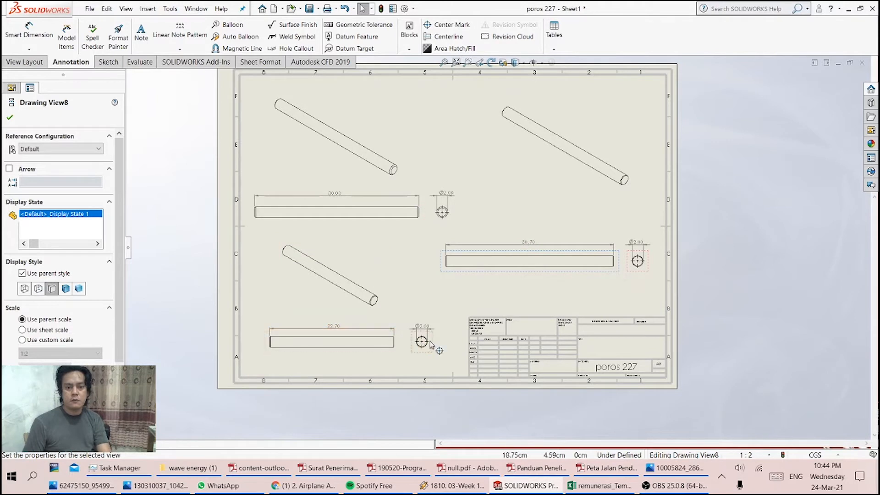
Swap the dimensioned views of the 22.70 and 30.00 shafts, placing the 30.00 shaft's views beside the title block and the 22.70 shaft's above
mouse_move(434, 347)
mouse_down()
mouse_move(429, 218)
mouse_move(430, 253)
mouse_up()
click(447, 222)
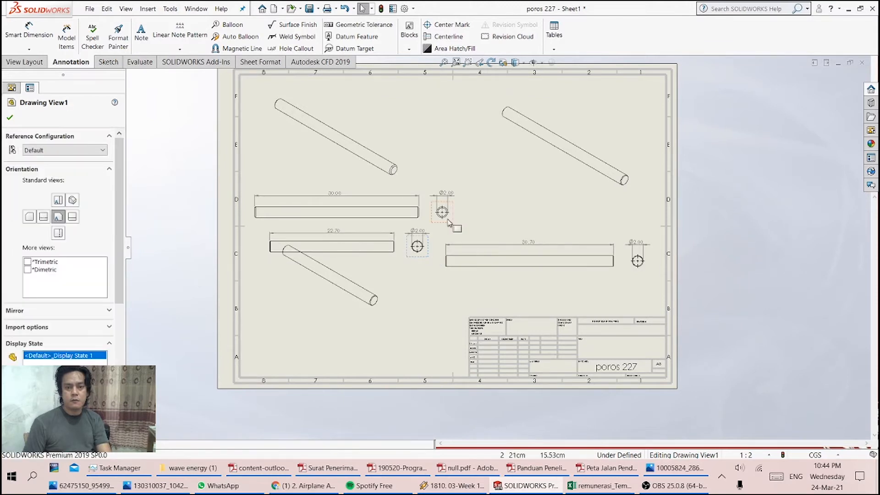
mouse_move(445, 226)
mouse_down()
mouse_move(447, 363)
mouse_move(449, 354)
mouse_up()
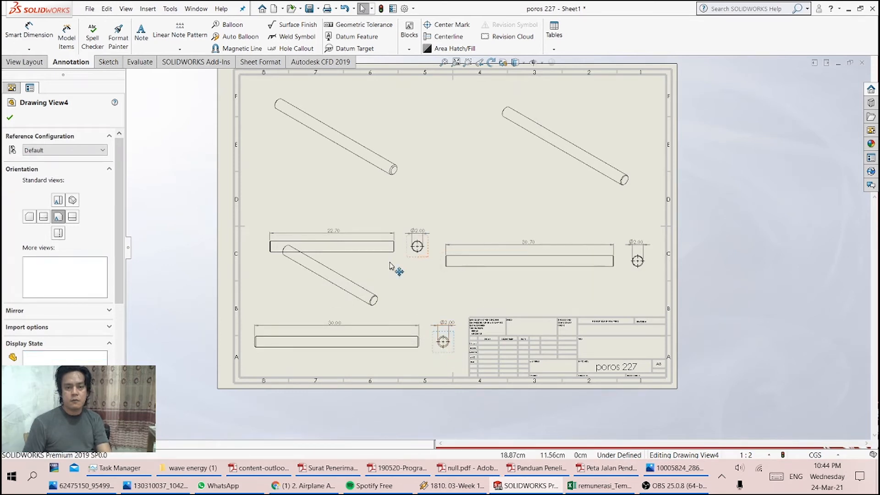
Swap the 22.70 and 30.00 shafts' isometric views to match, and raise the 22.70 shaft's views clear of the longer shaft's isometric view
drag(383, 283, 383, 180)
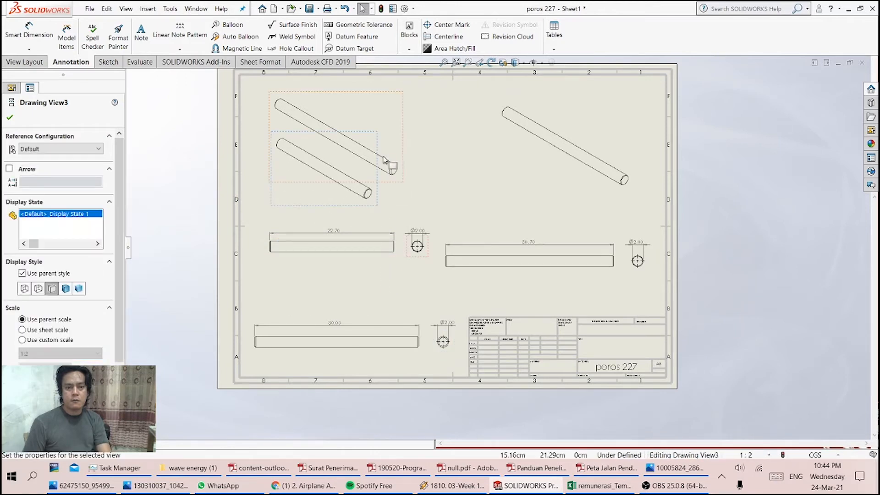
mouse_move(398, 170)
mouse_down()
mouse_move(423, 304)
mouse_move(418, 295)
mouse_up()
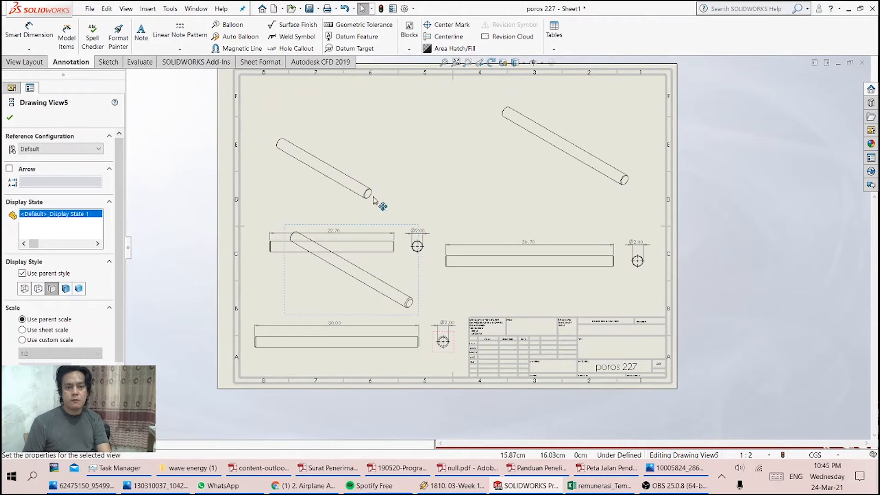
key(Escape)
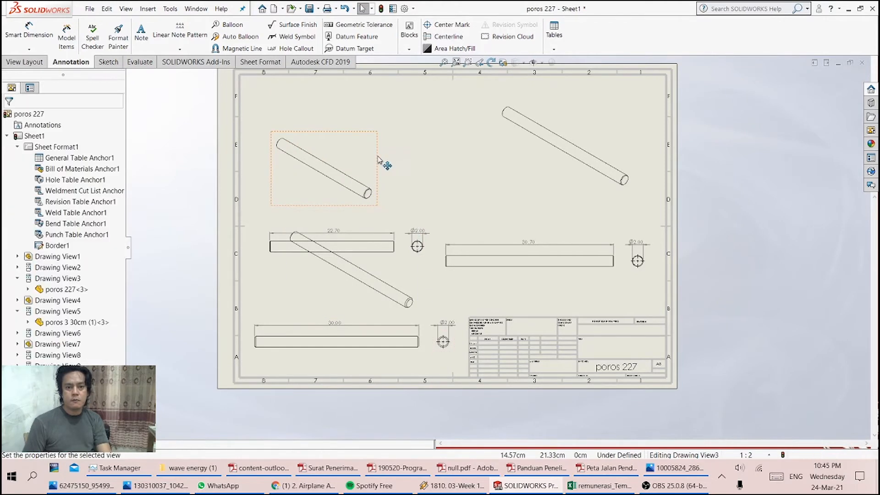
drag(379, 162, 380, 123)
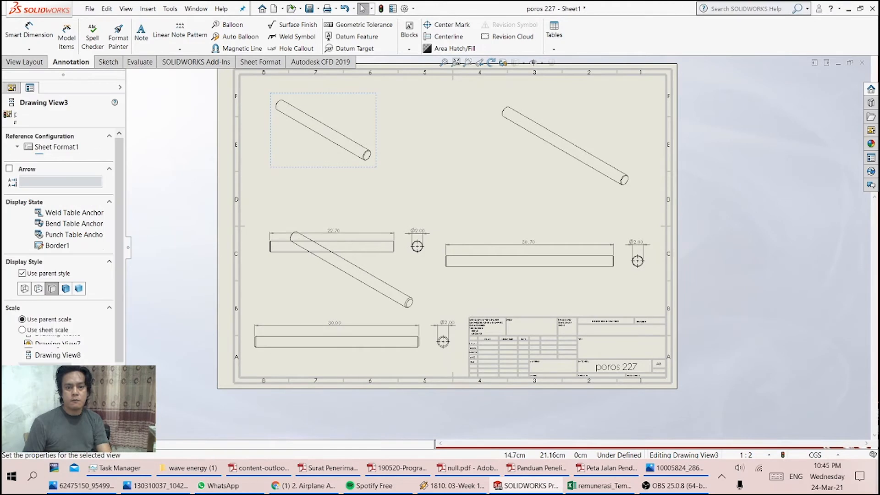
drag(424, 255, 426, 208)
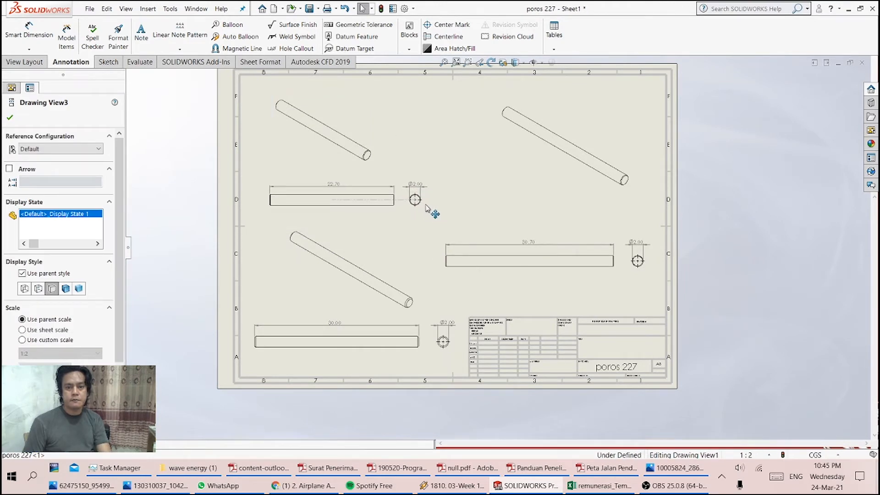
click(540, 256)
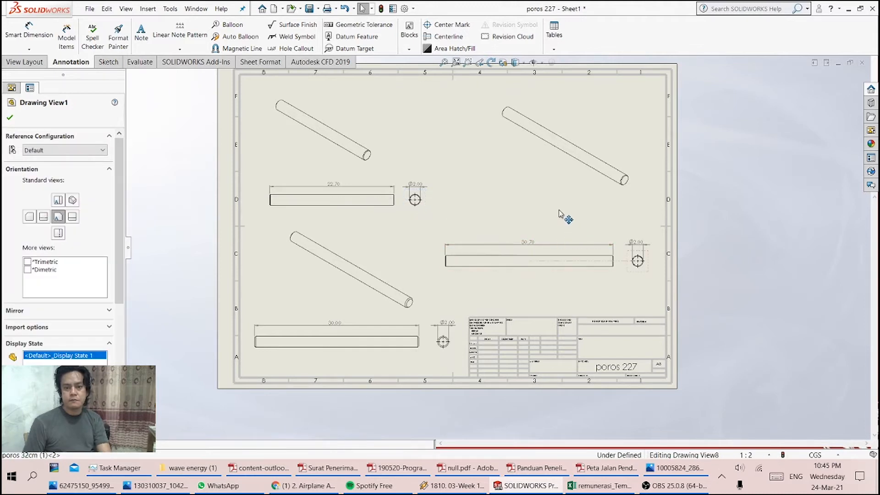
click(638, 261)
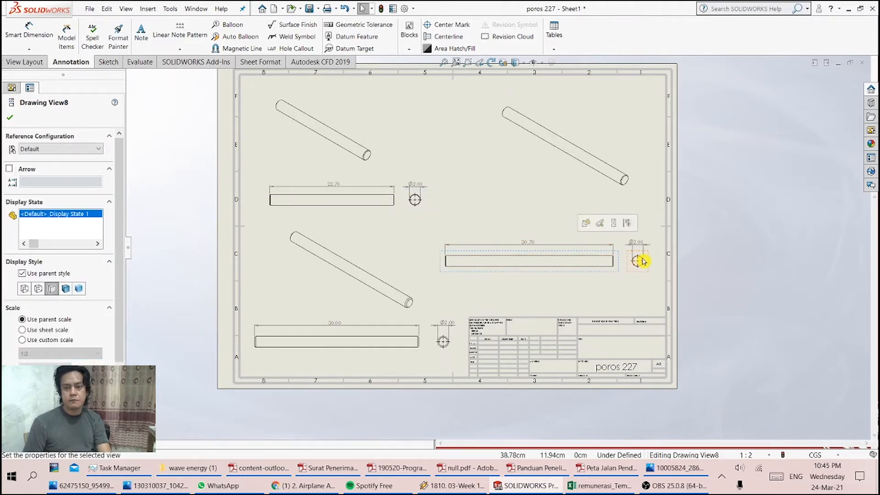
drag(637, 242, 637, 211)
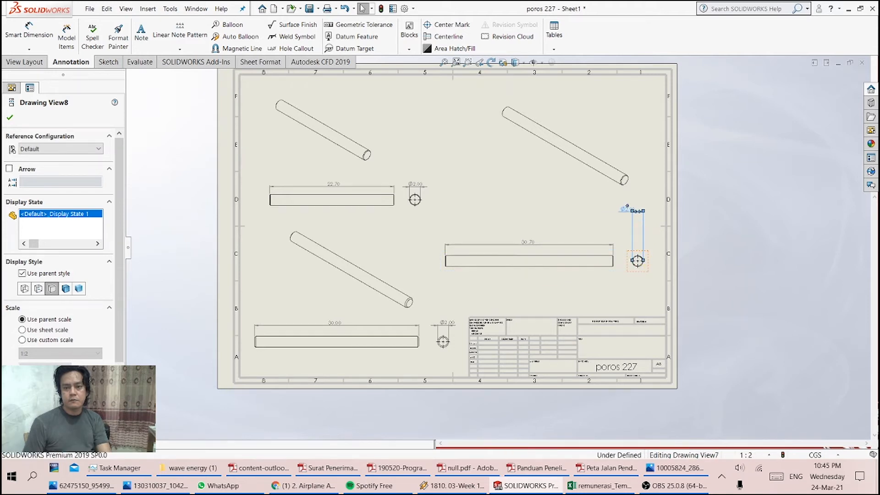
click(598, 236)
key(ctrl+z)
Raise the 30.70 shaft's circular and side views nearer their isometric view, and shift the side view slightly closer to the circle
click(646, 266)
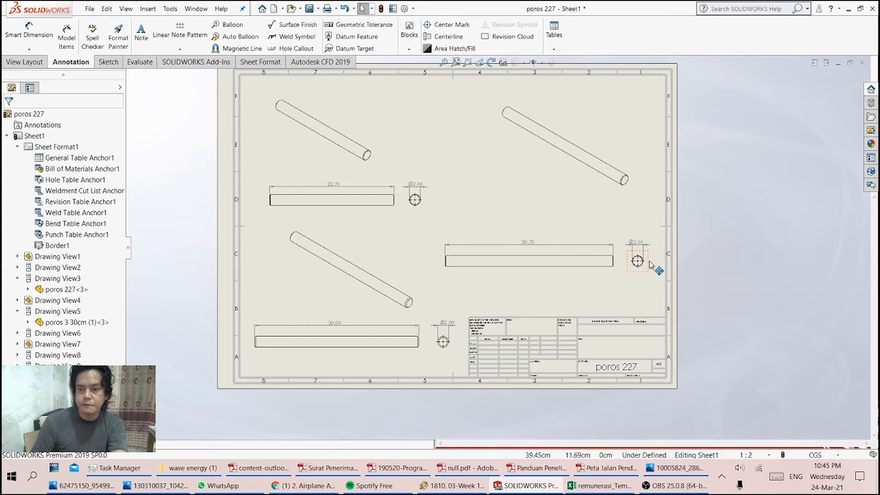
click(651, 267)
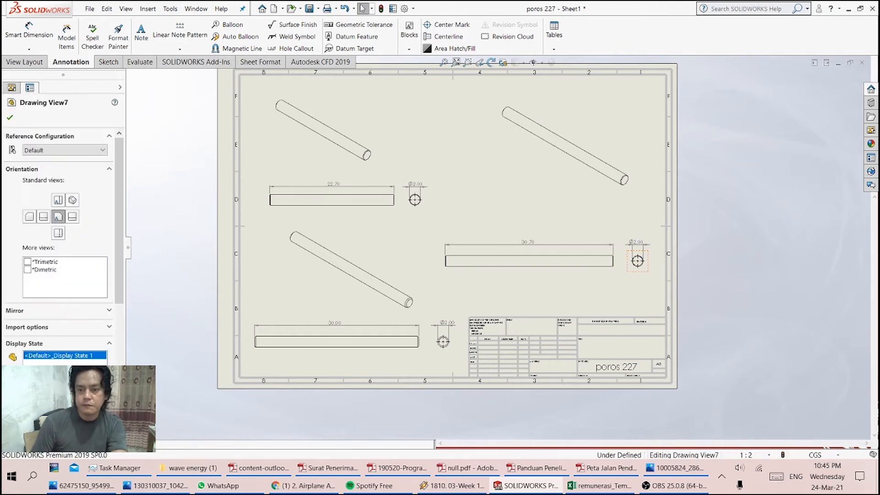
drag(652, 269, 648, 229)
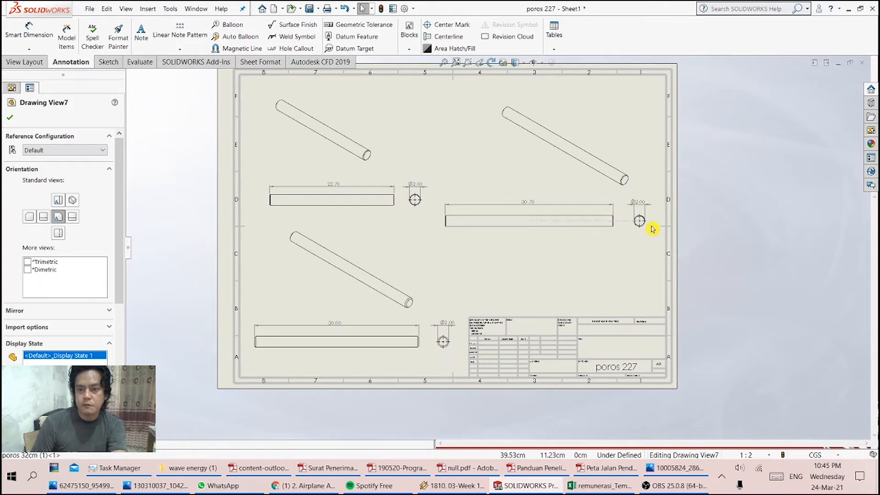
click(651, 230)
click(557, 231)
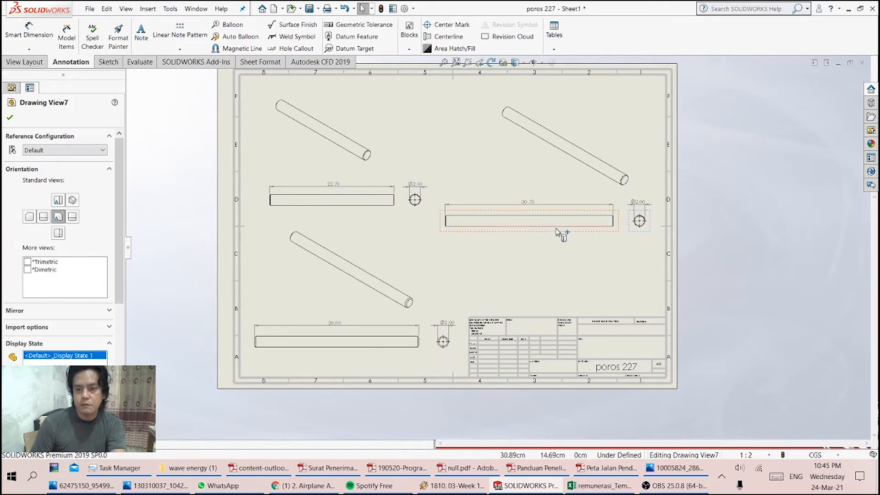
drag(558, 231, 563, 234)
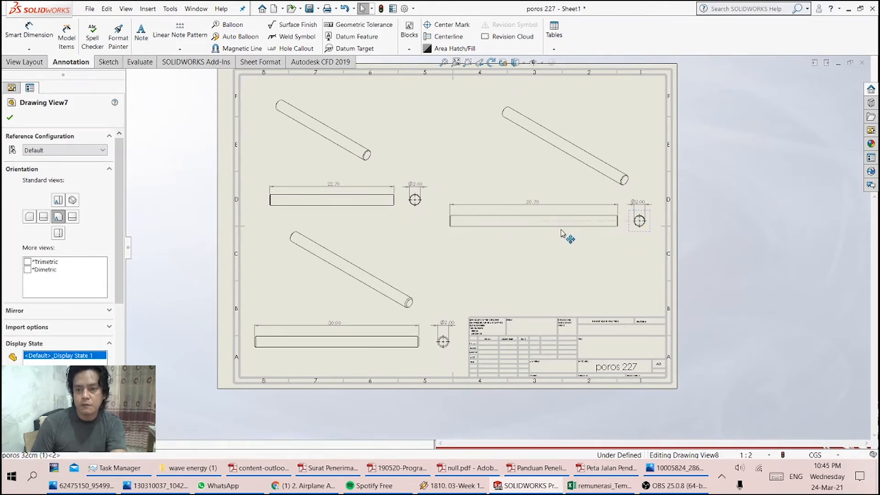
click(571, 258)
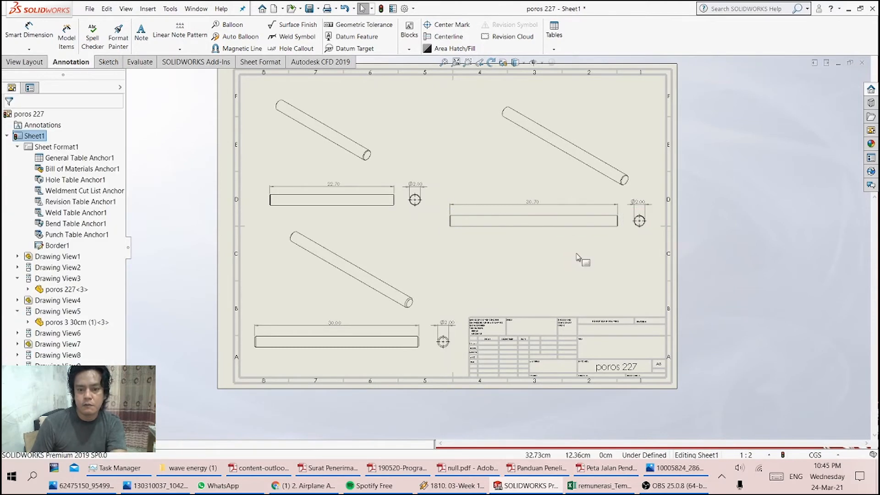
Move the 30.70 shaft's isometric view higher and further toward the sheet's centre, above its side view
drag(580, 106, 550, 90)
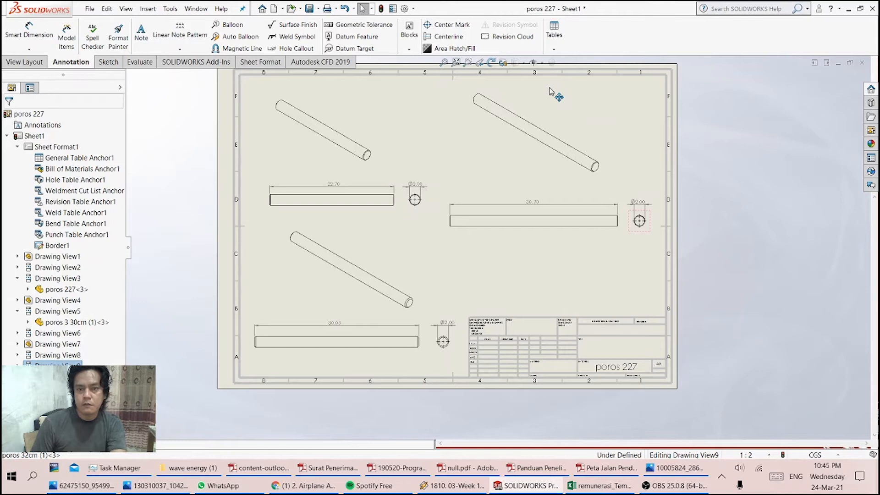
drag(550, 91, 550, 94)
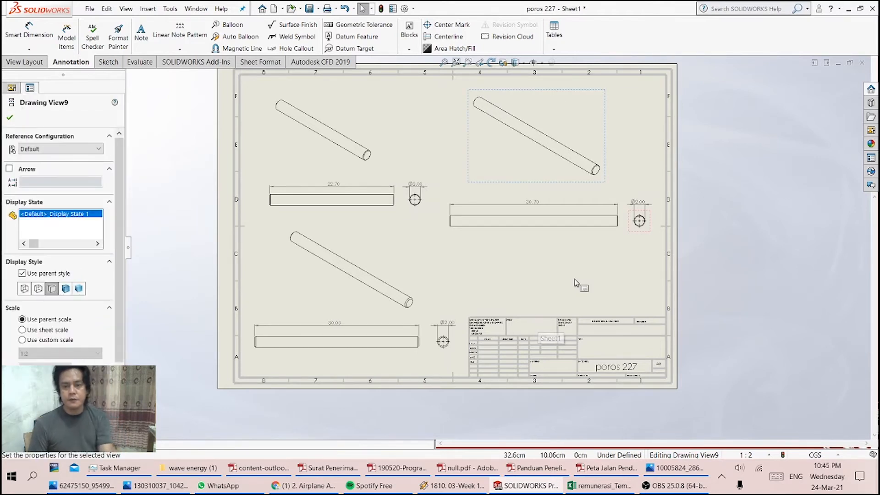
click(576, 289)
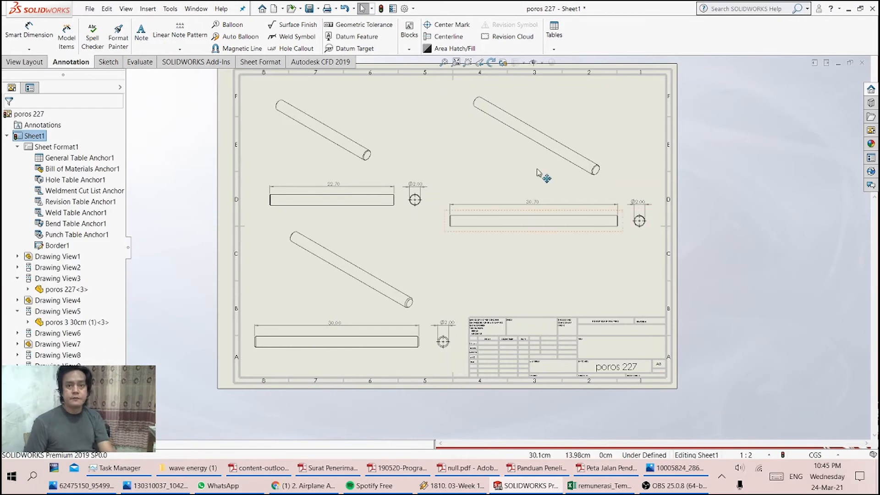
Start a general table for the sheet and assign it to the FORMAT layer
click(553, 36)
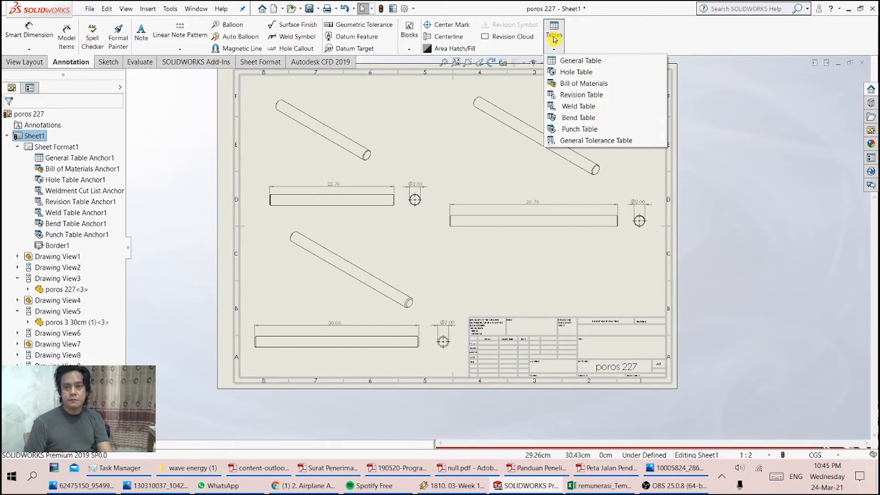
click(616, 65)
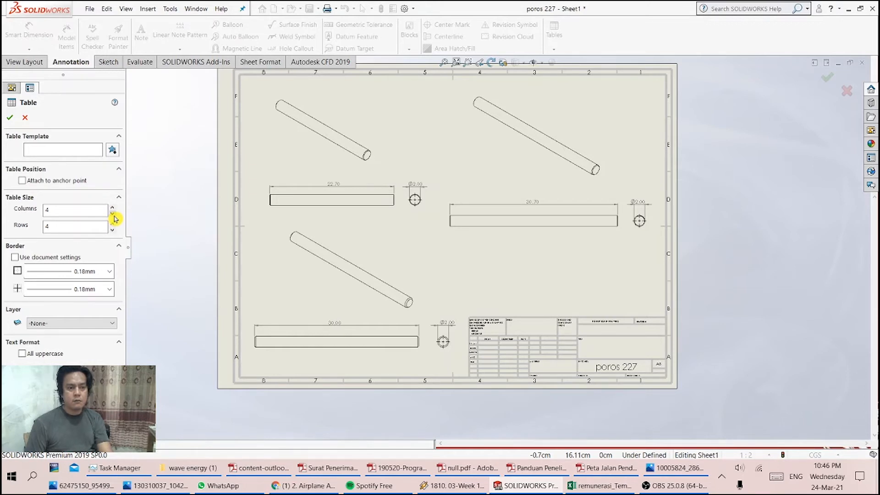
click(114, 325)
click(114, 325)
click(115, 325)
click(114, 341)
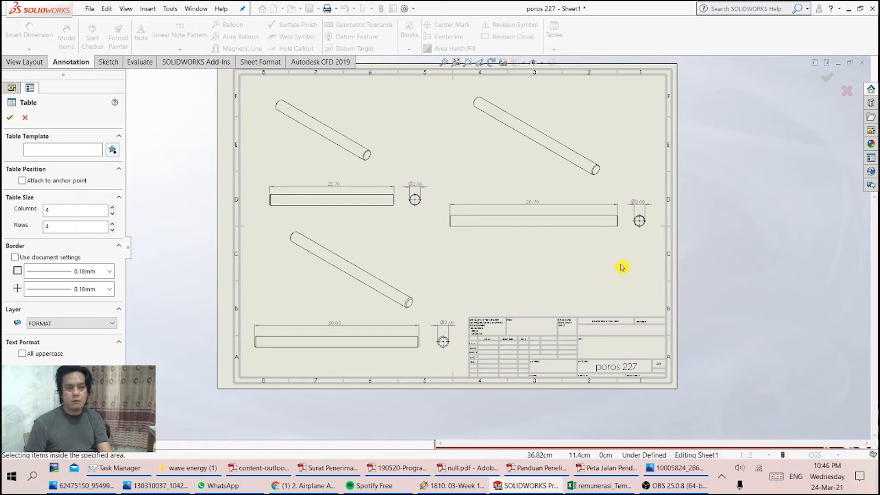
Browse for a table template without choosing one, and try to use "item" as the table template
click(112, 149)
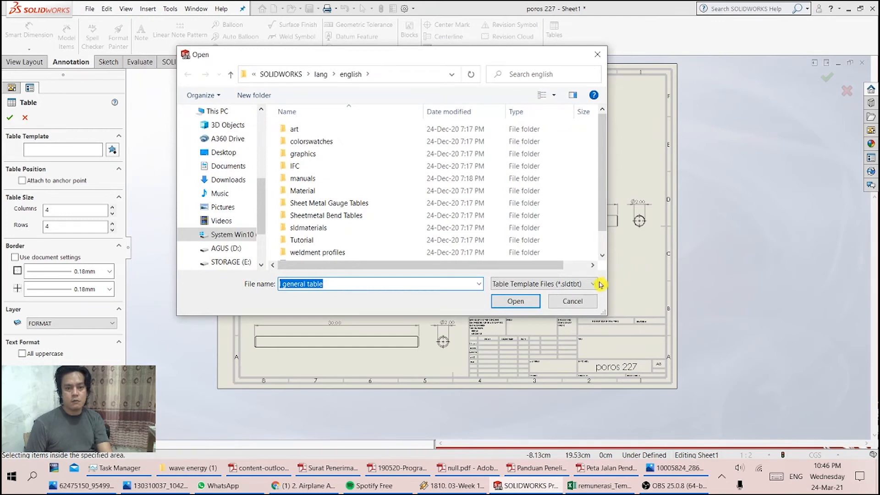
click(576, 301)
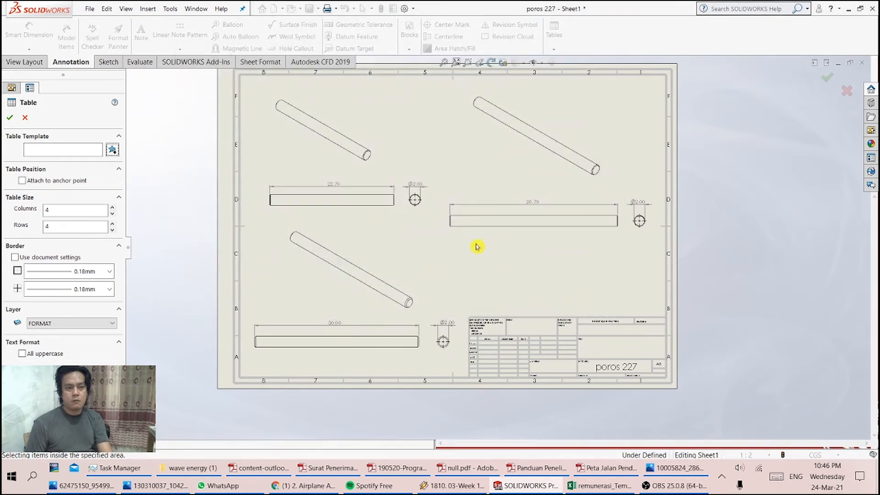
click(61, 150)
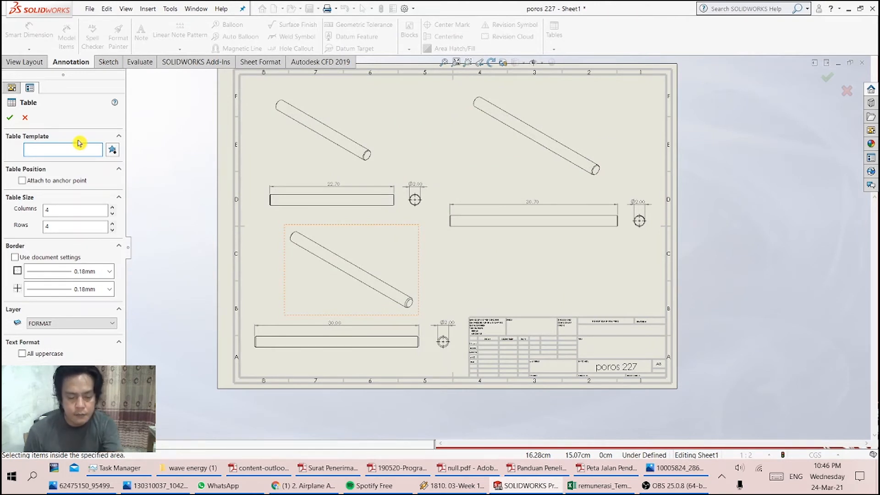
text(item)
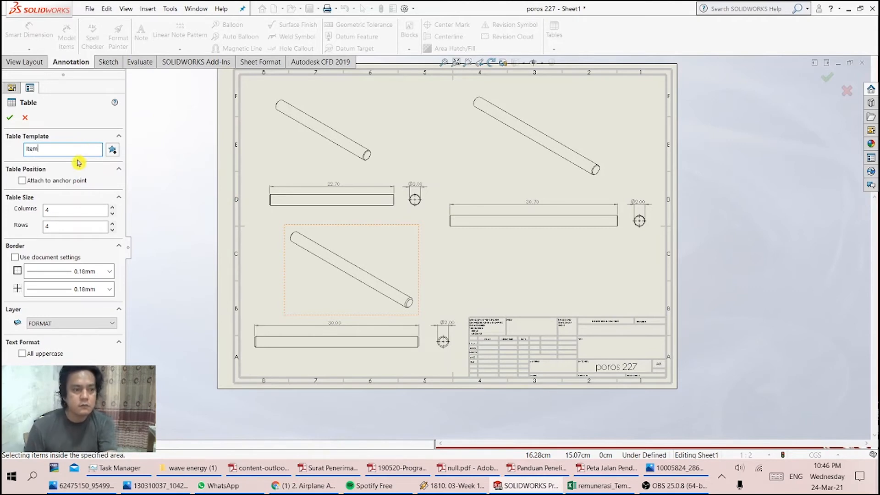
key(Return)
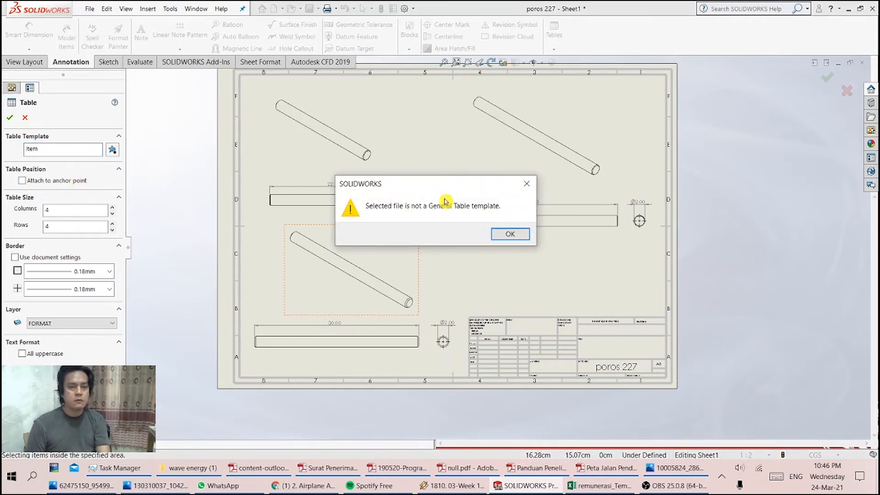
click(509, 238)
Attach the general table to its anchor point and insert it with four columns and four rows, without a template
click(22, 181)
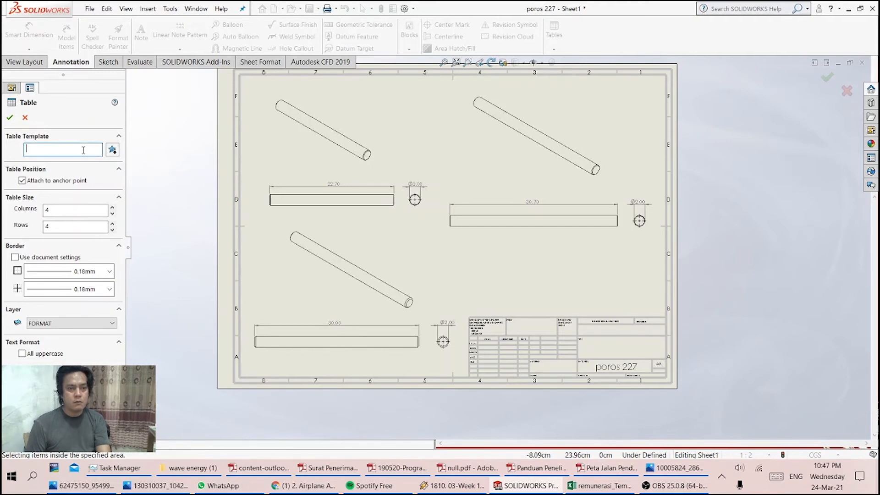
text(item)
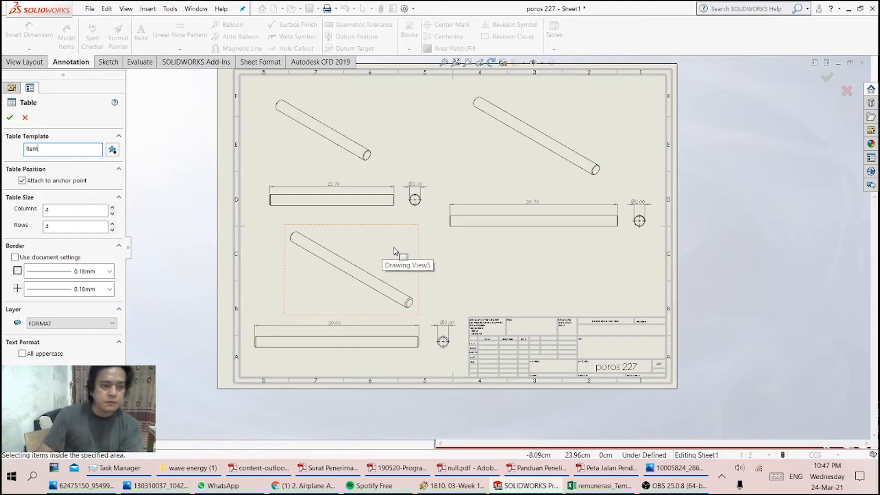
click(16, 257)
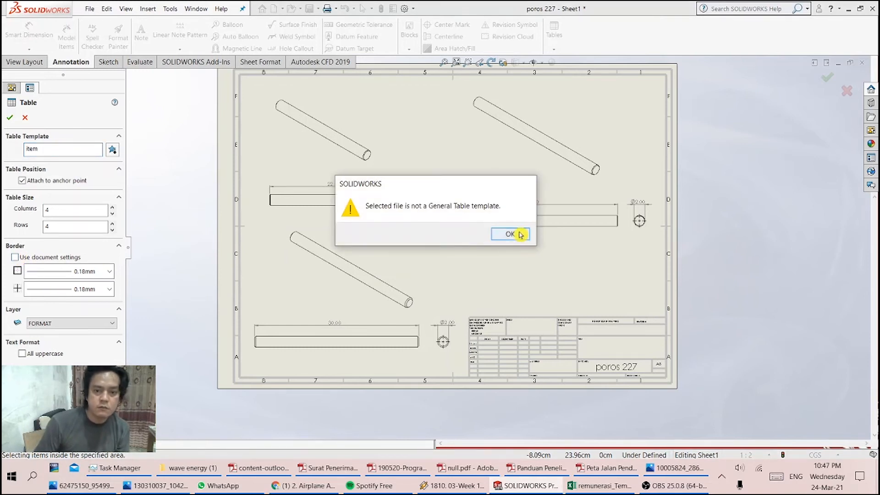
click(513, 234)
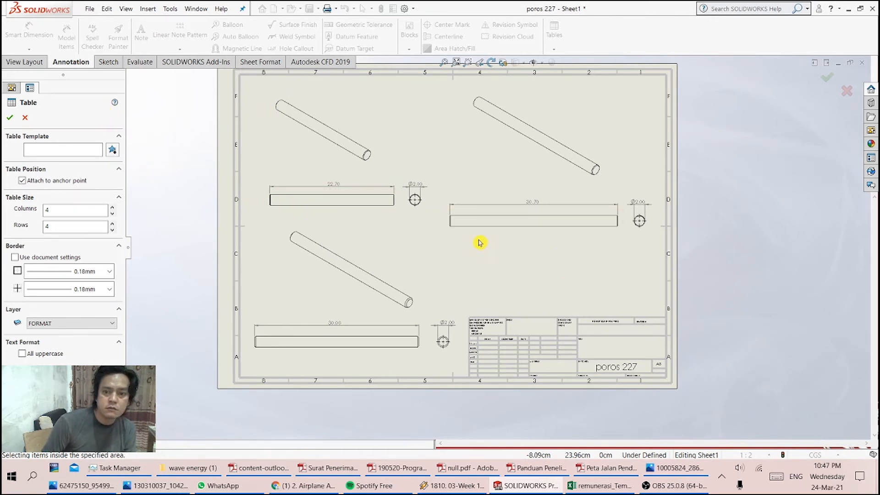
right_click(482, 253)
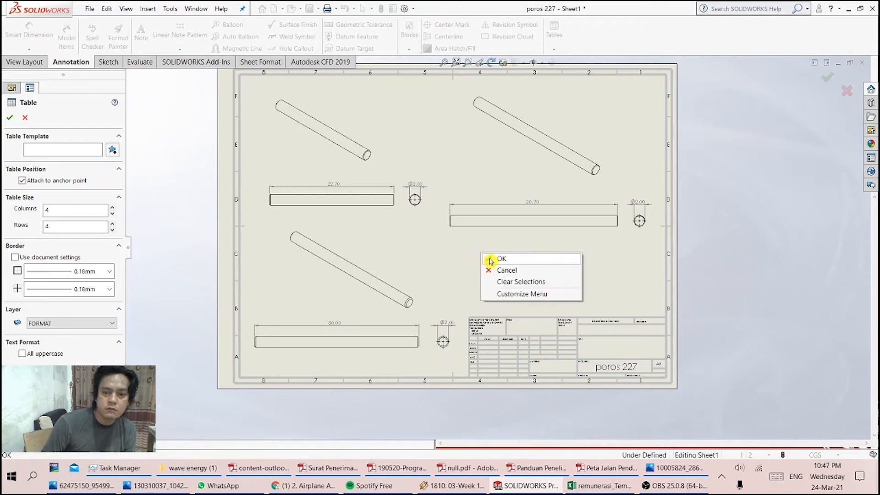
click(490, 259)
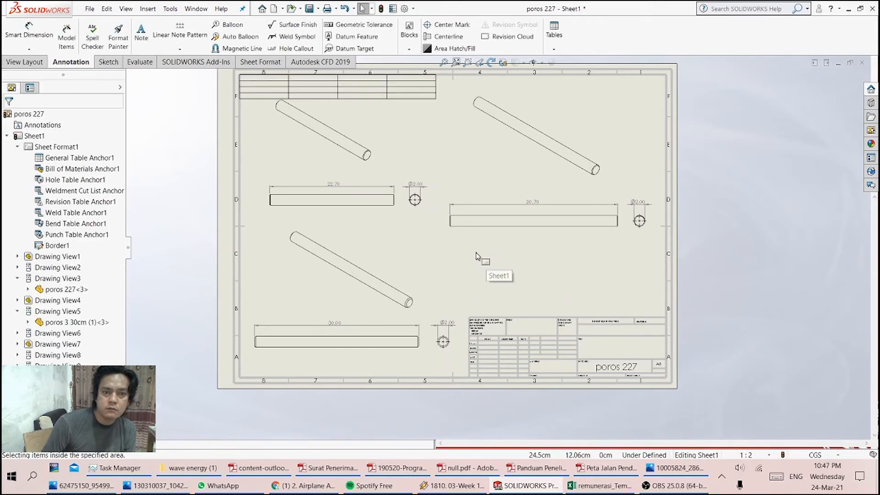
Detach the general table from its anchor point and place it directly above the title block, against the sheet border
click(413, 96)
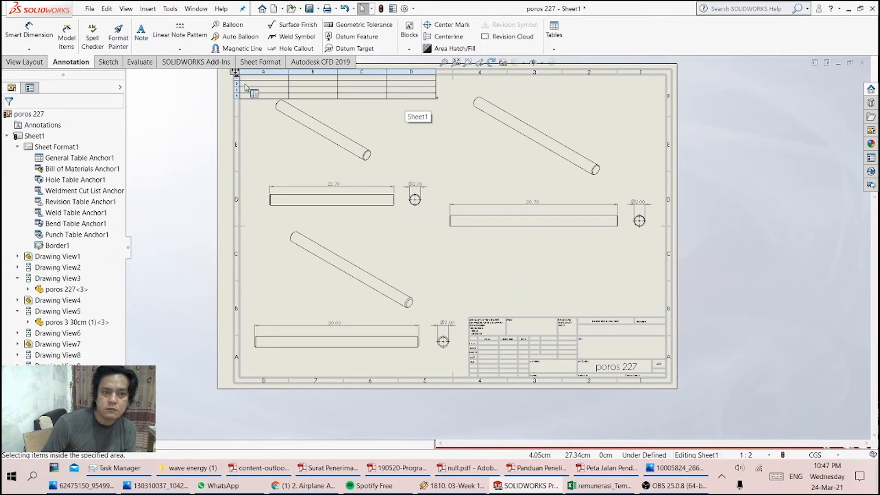
click(234, 72)
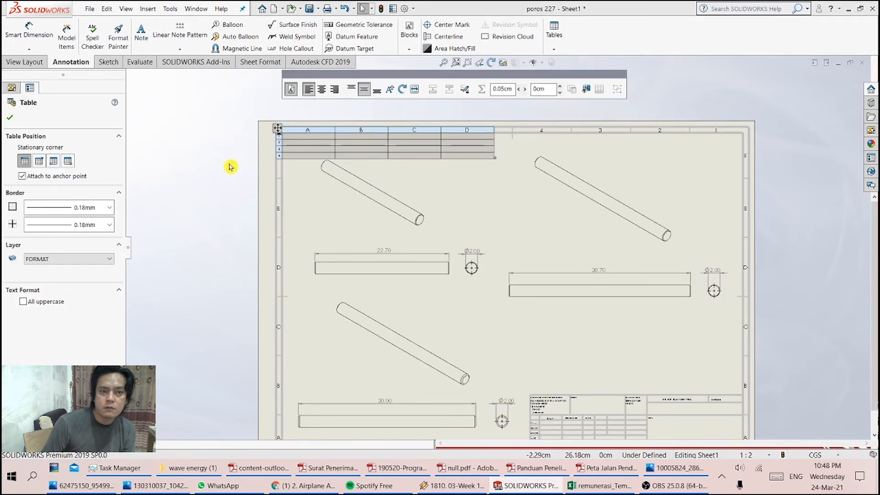
click(229, 165)
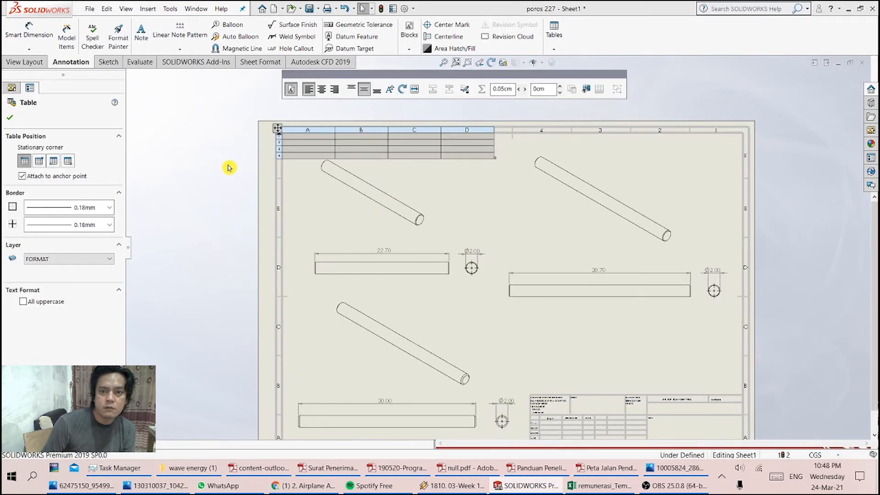
click(283, 149)
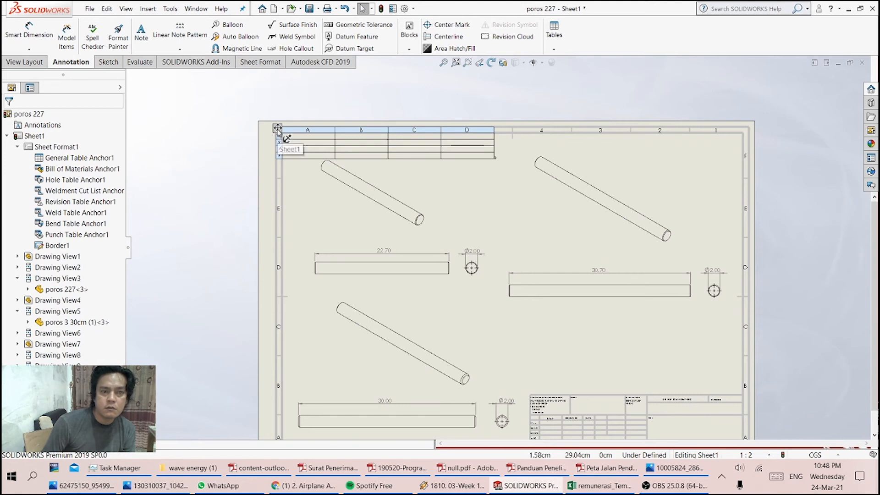
click(277, 128)
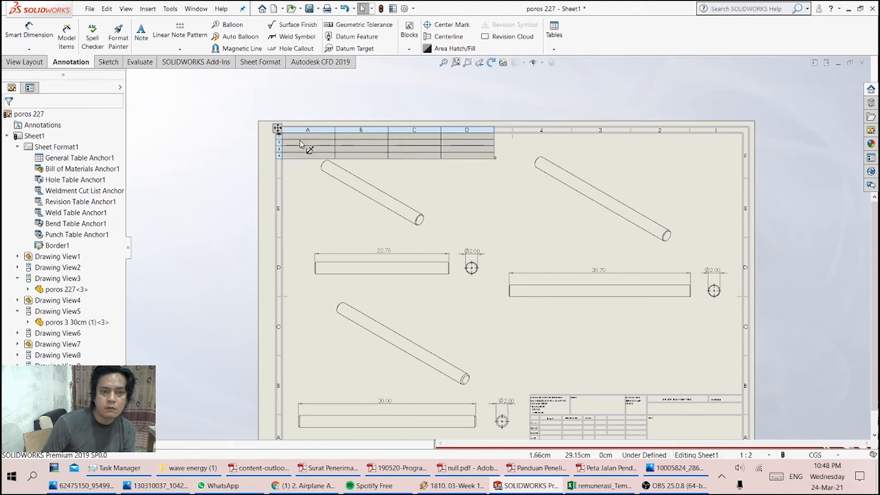
drag(203, 157, 187, 154)
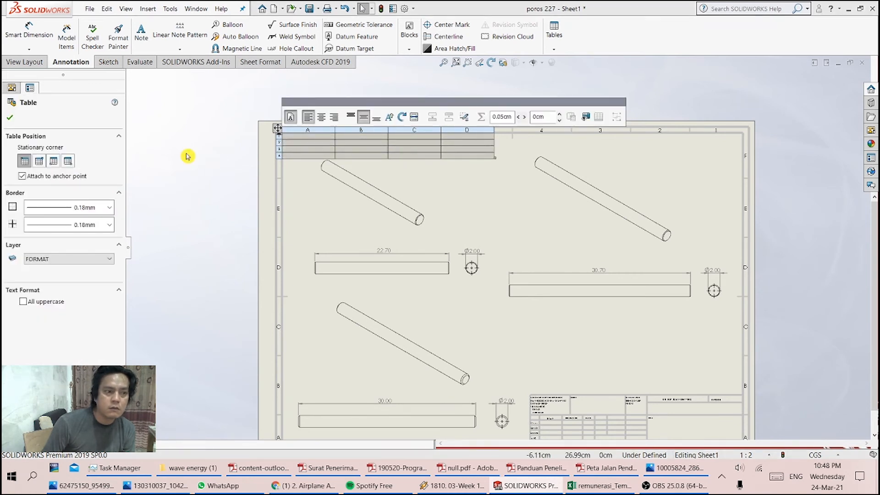
click(26, 178)
drag(277, 128, 409, 229)
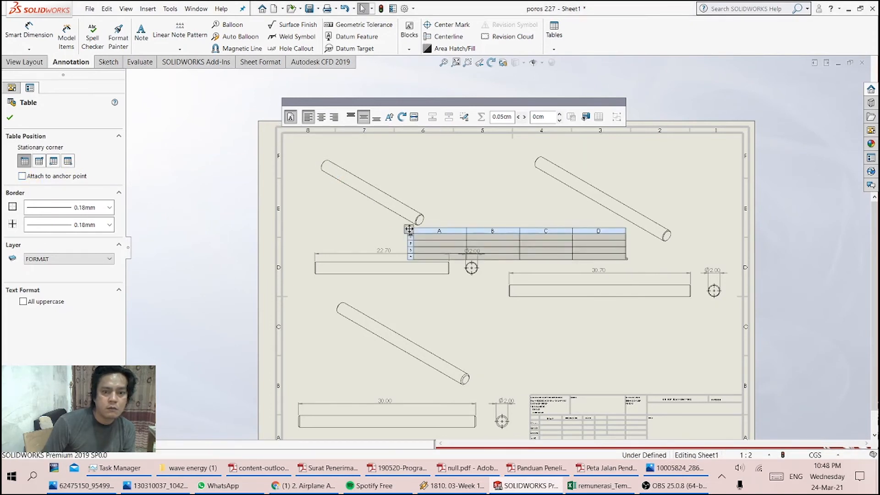
click(539, 382)
drag(409, 228, 527, 364)
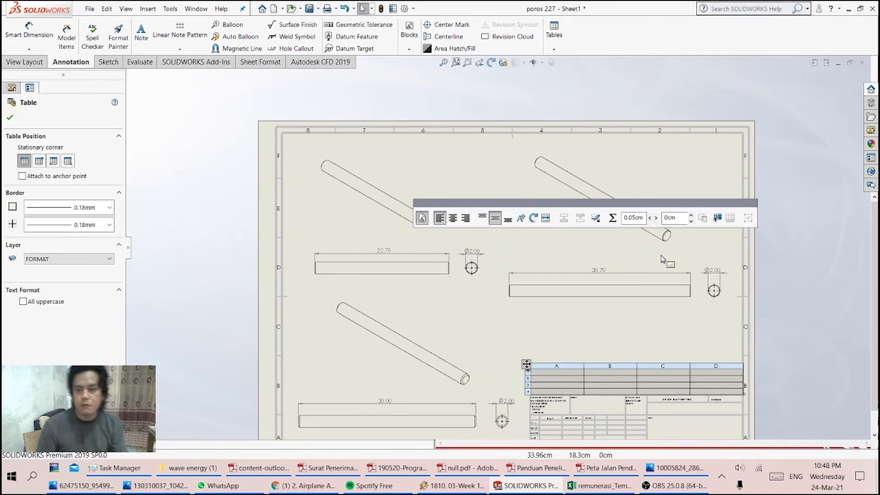
Try a narrower first column, and widen all four table columns evenly past the sheet border
click(569, 375)
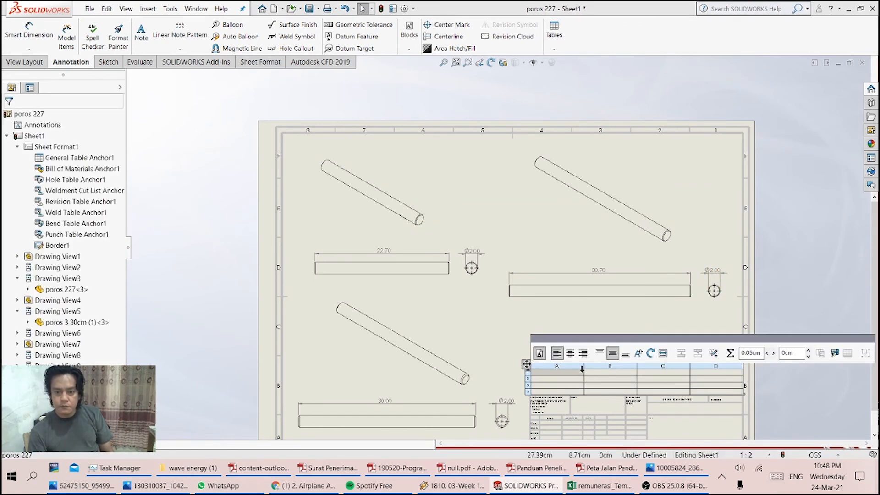
drag(584, 368, 548, 370)
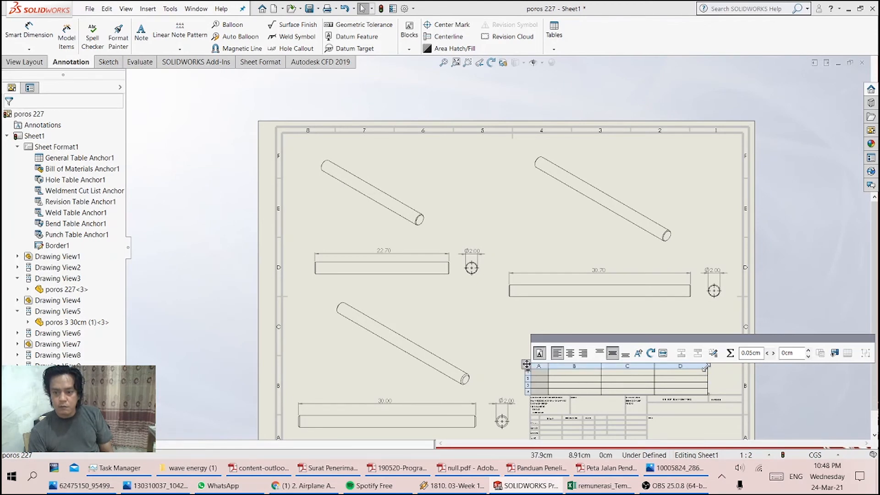
click(709, 367)
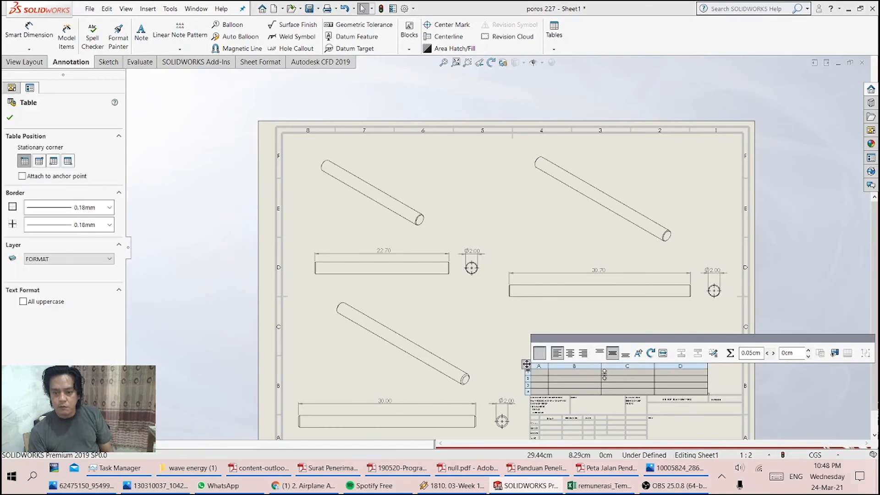
drag(601, 366, 634, 360)
drag(773, 340, 693, 284)
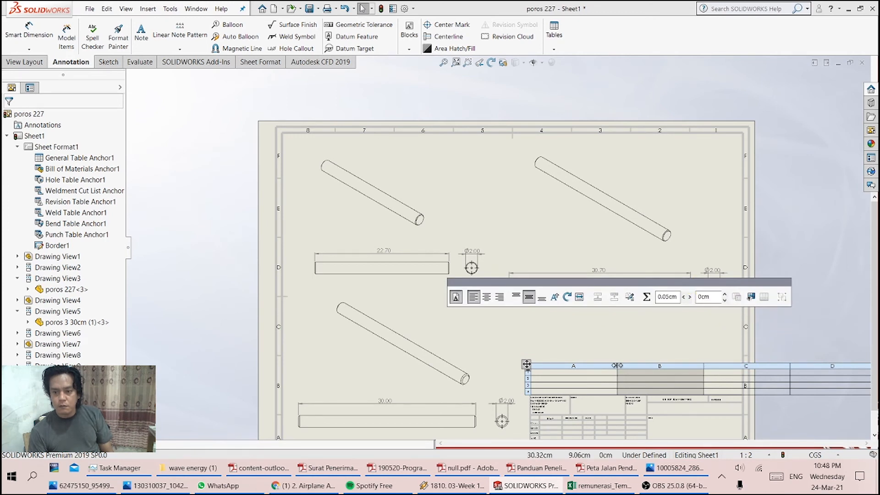
Narrow table columns A and C and reduce the table's overall width to match the title block
drag(617, 368, 558, 367)
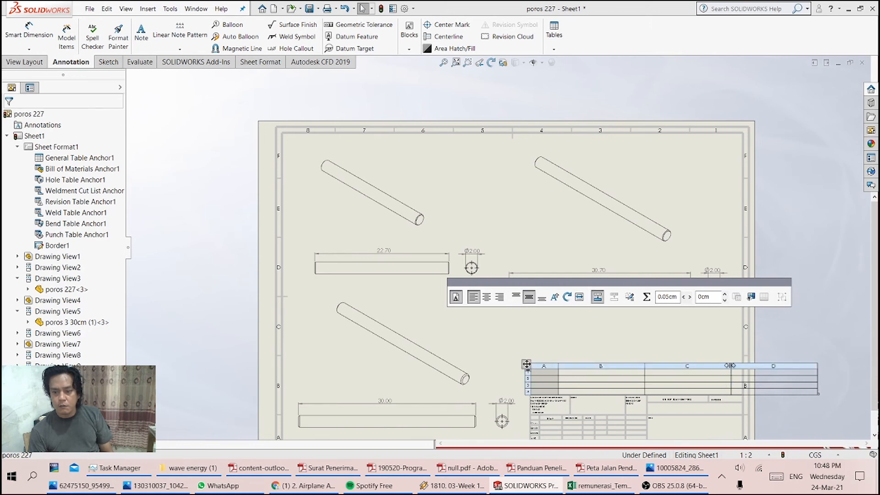
drag(731, 365, 702, 366)
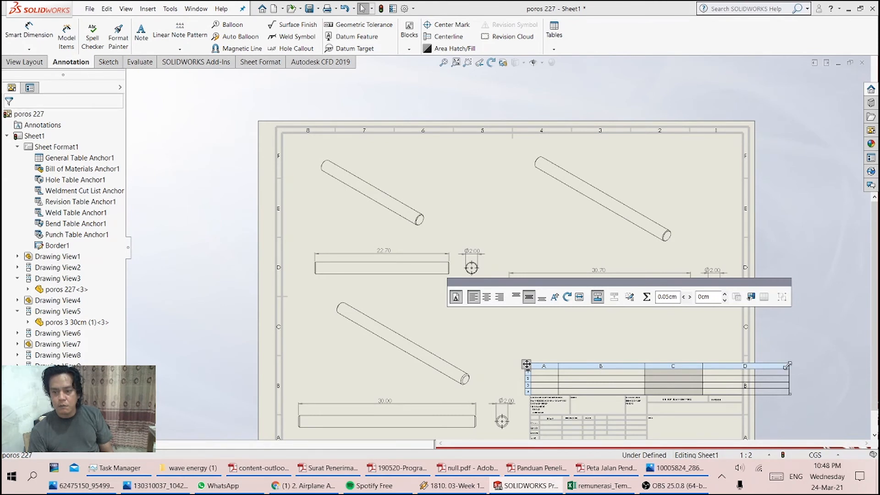
drag(788, 365, 738, 368)
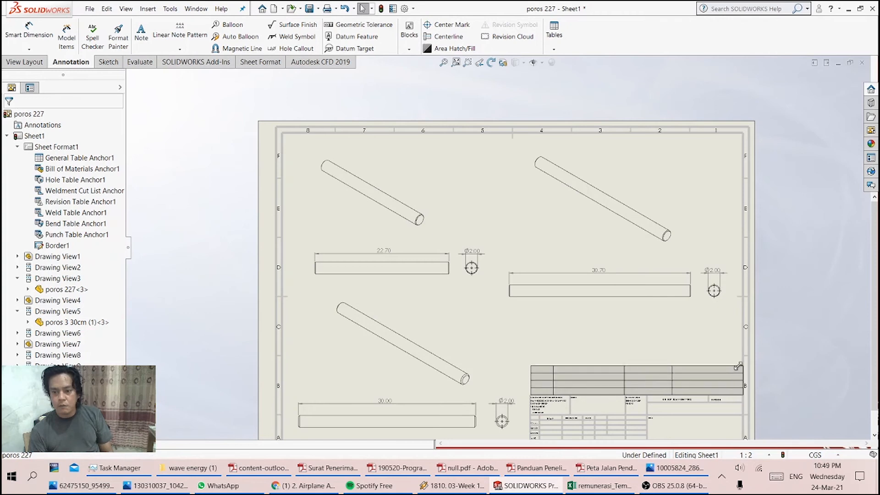
click(527, 361)
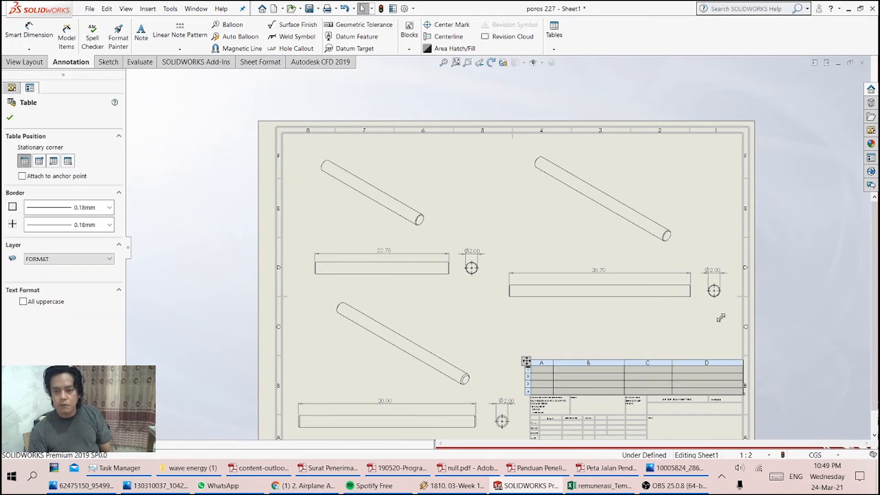
click(9, 121)
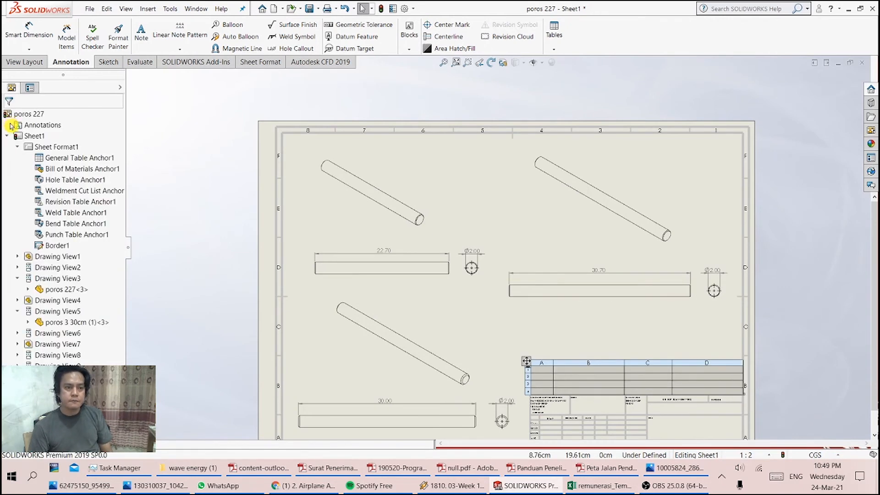
click(809, 318)
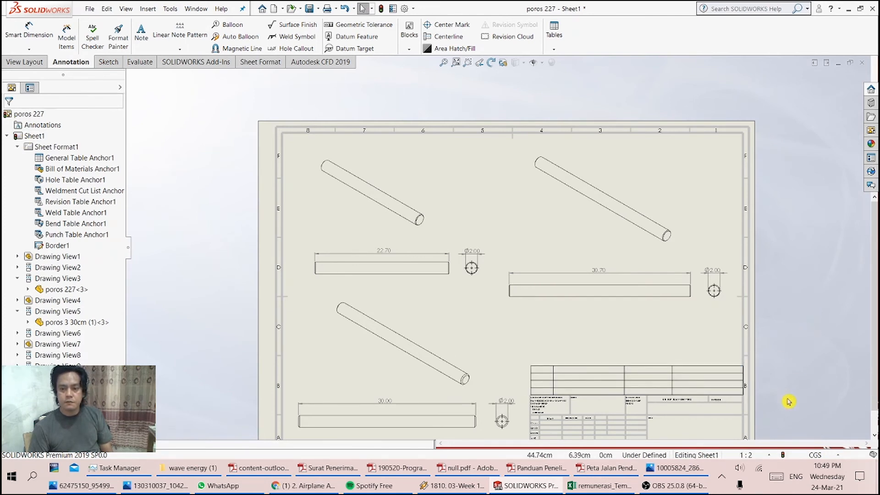
Set the text size of the table's first header cell to 12
scroll(786, 403, down, 1)
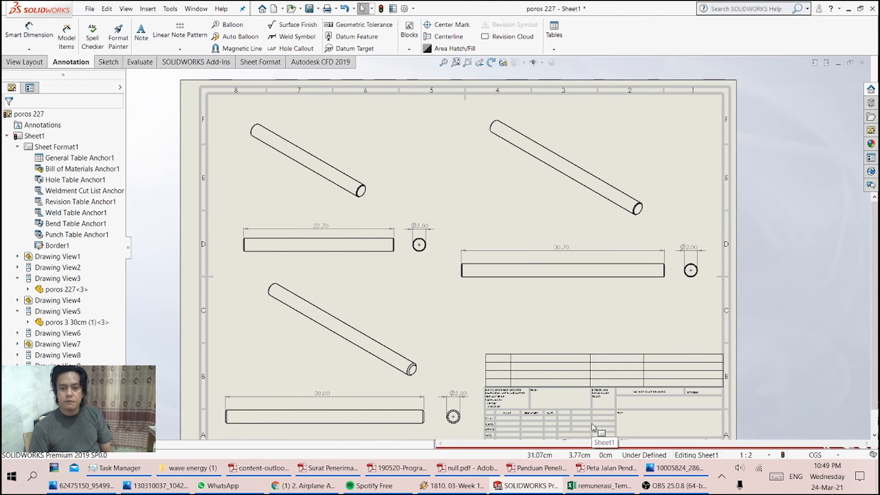
scroll(591, 424, up, 1)
scroll(573, 406, up, 1)
scroll(573, 406, up, 2)
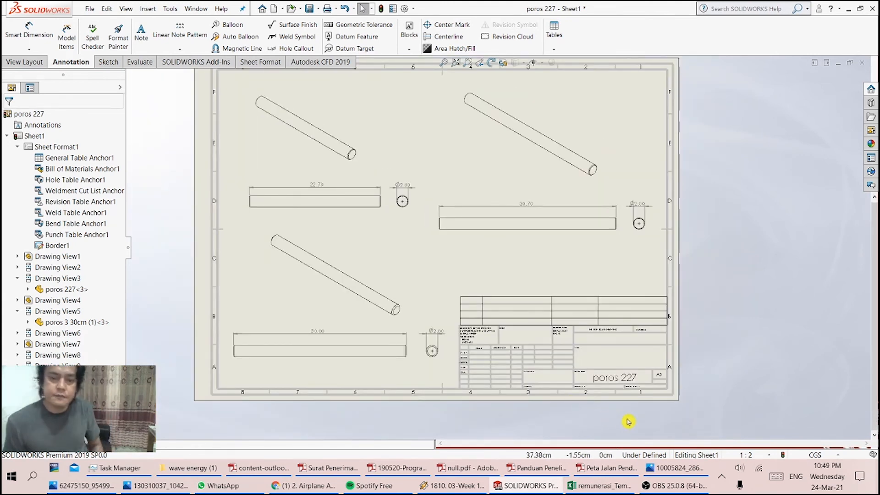
click(472, 300)
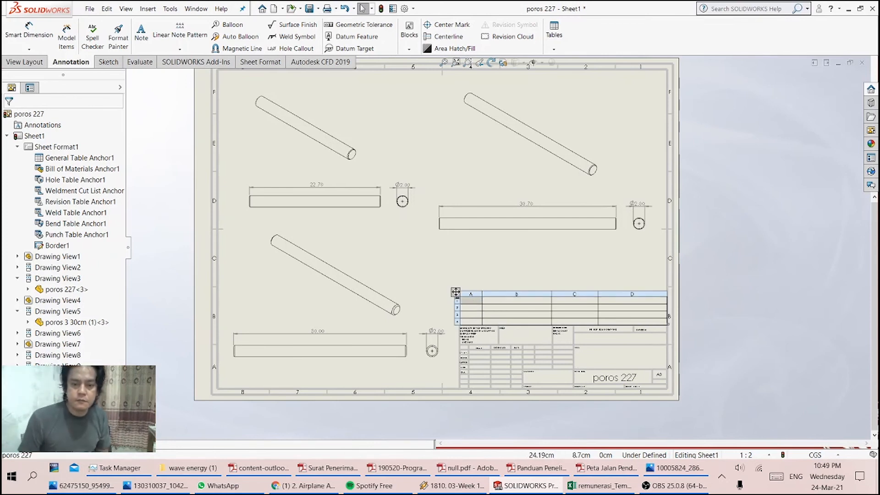
click(474, 302)
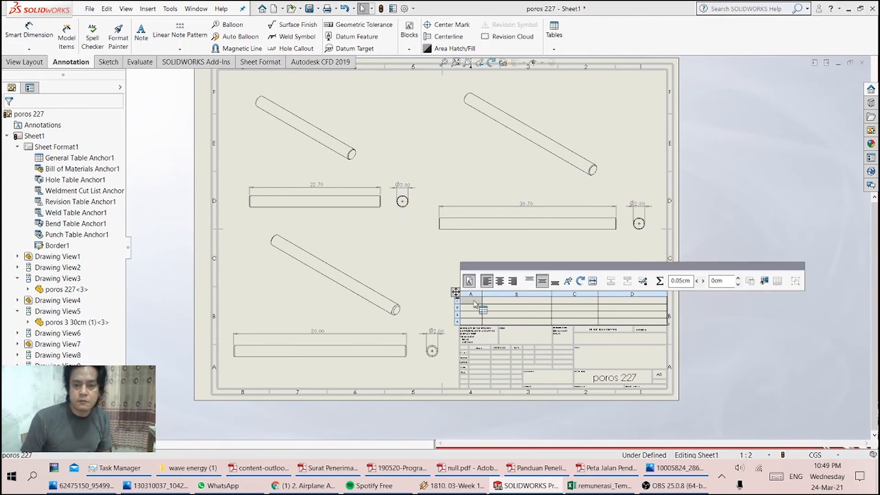
click(469, 281)
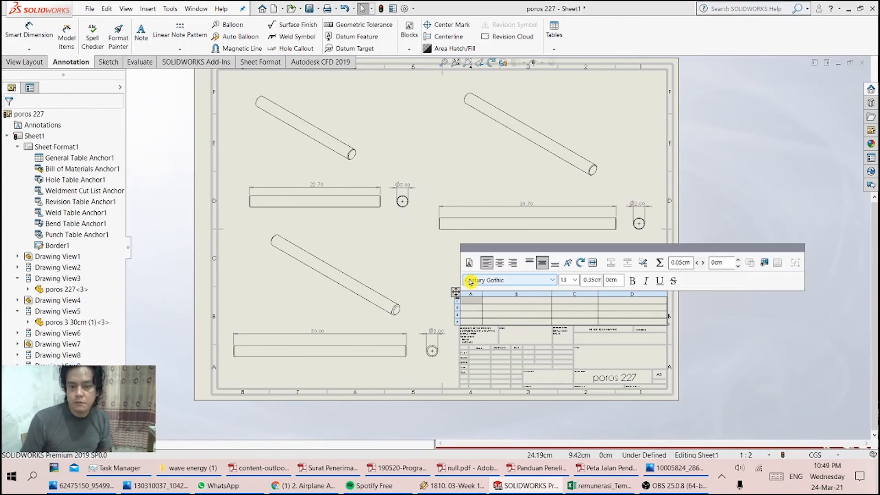
click(574, 280)
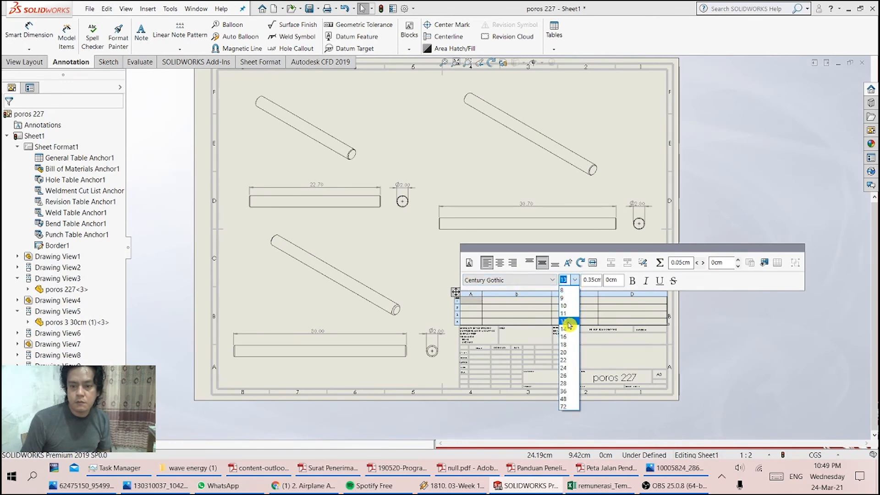
click(569, 322)
Set the first header cell's font to Tahoma and enter "No." as its heading
click(554, 280)
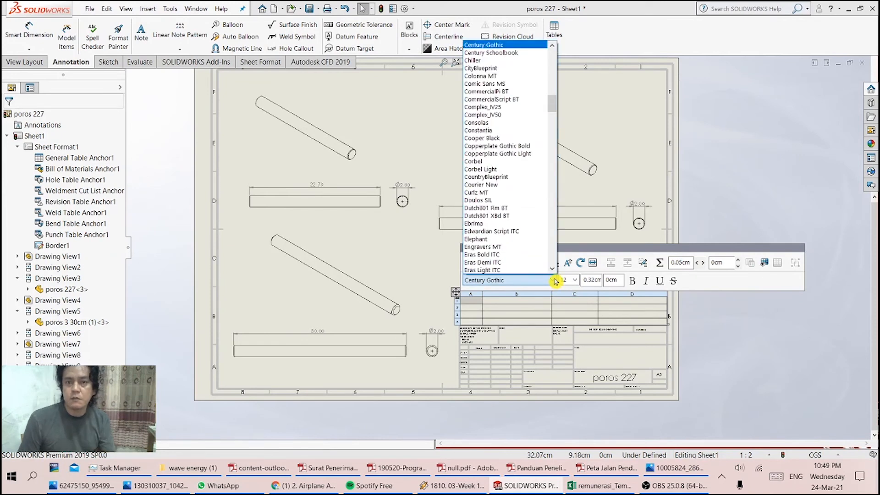
key(t)
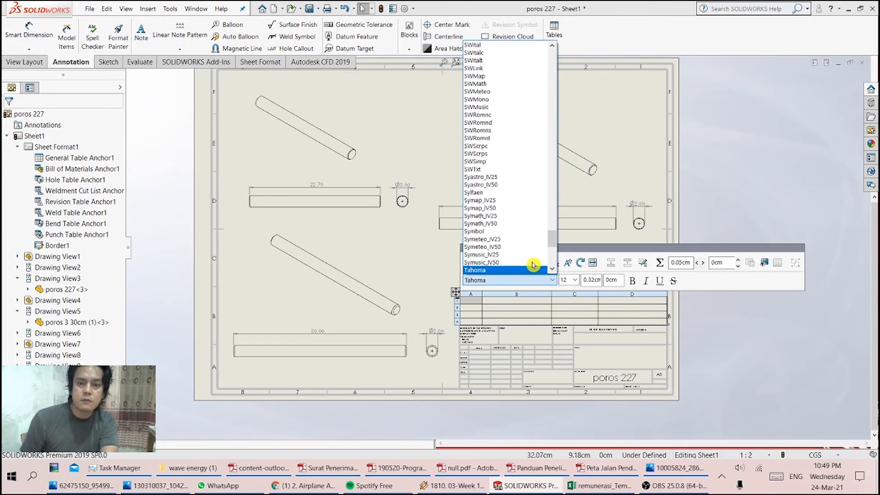
click(533, 269)
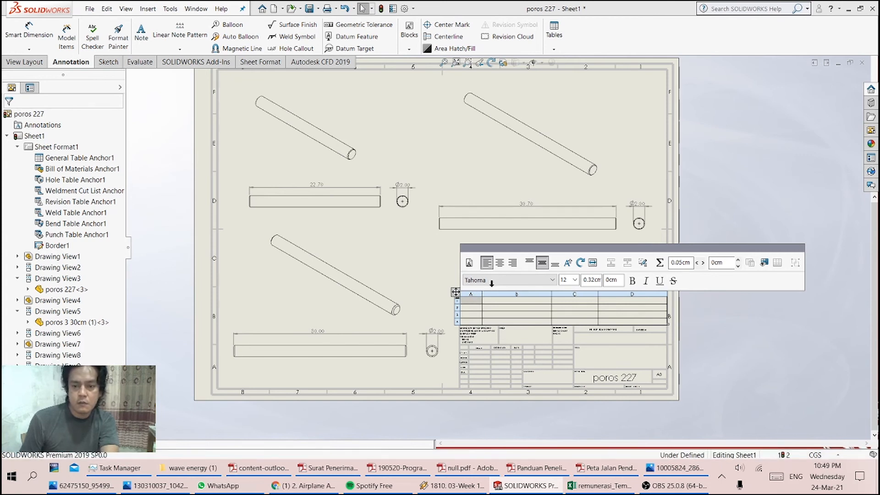
text(No)
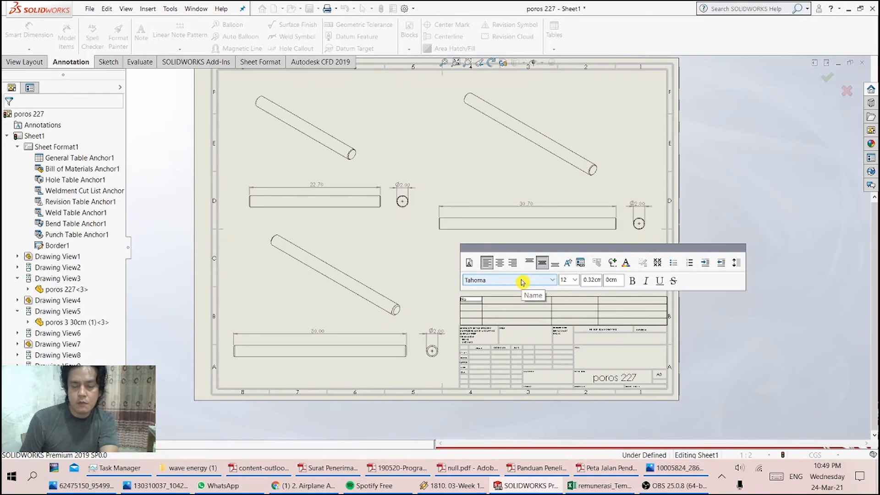
key(Escape)
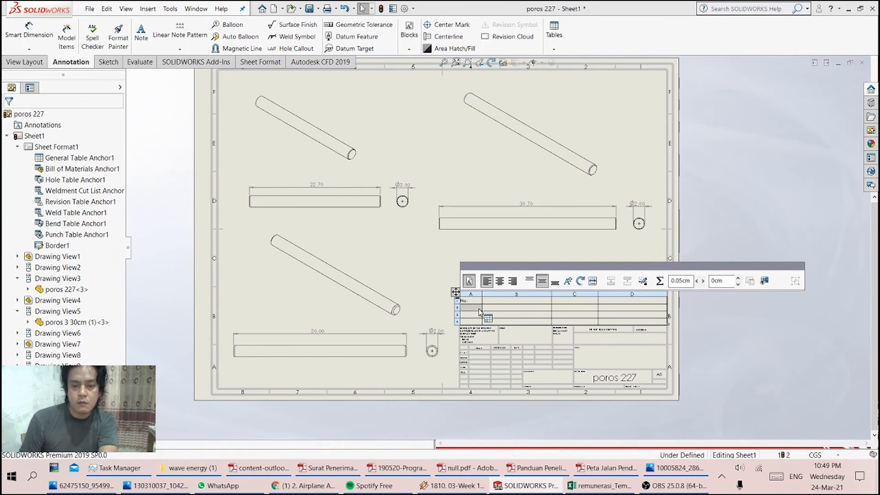
Number the three rows below the "No." heading 1, 2 and 3, and centre the text of the table's first column
double_click(479, 309)
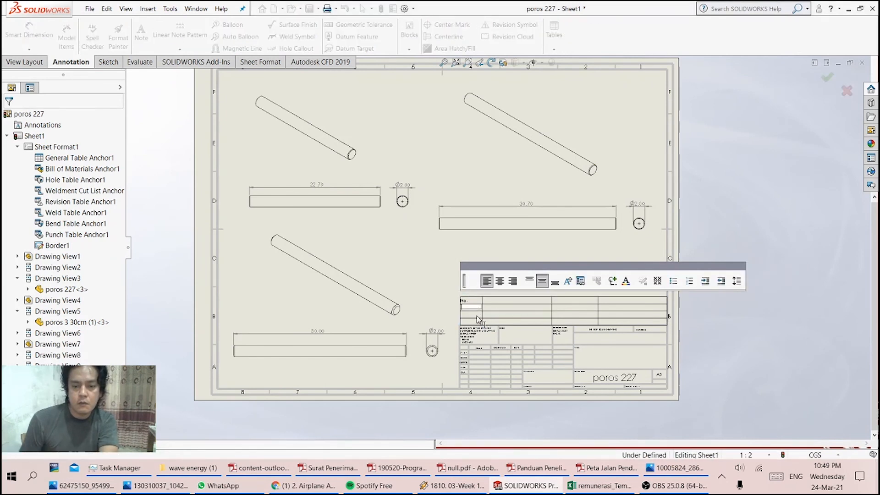
click(477, 318)
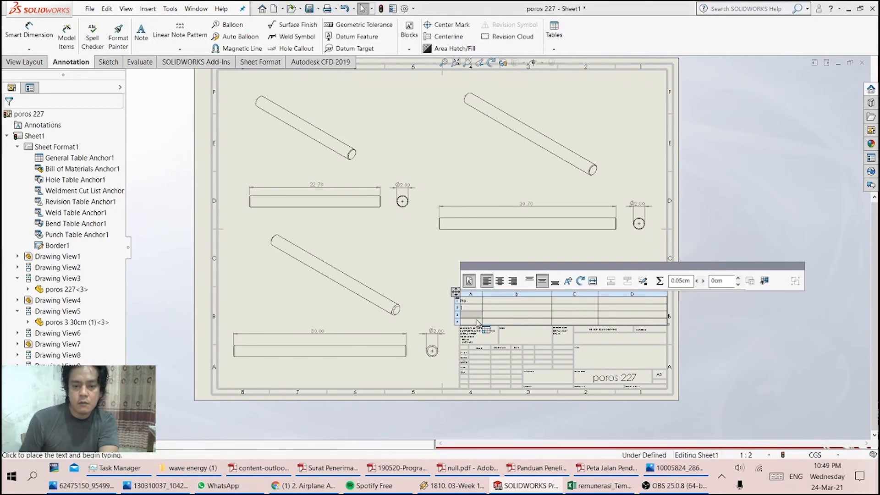
double_click(477, 320)
click(479, 323)
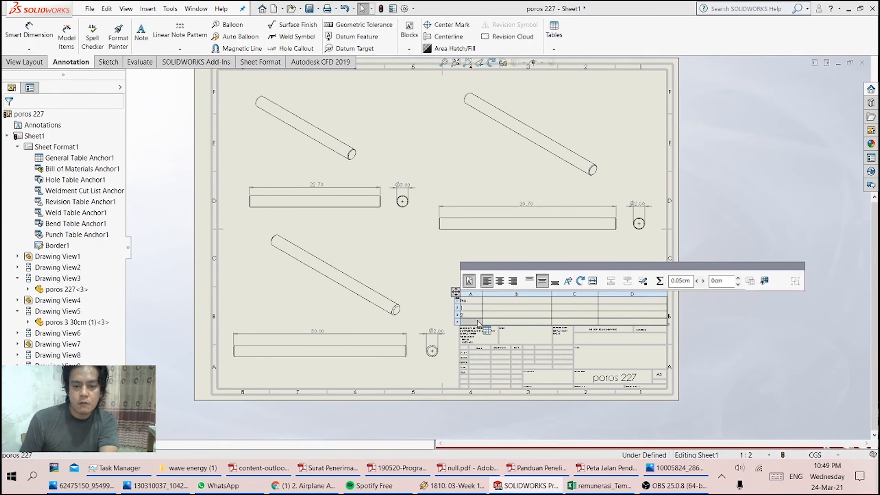
double_click(478, 323)
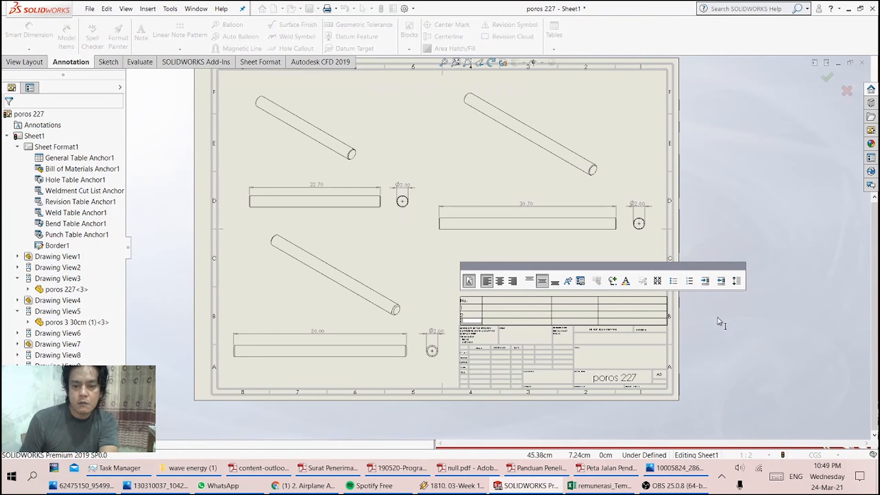
click(740, 332)
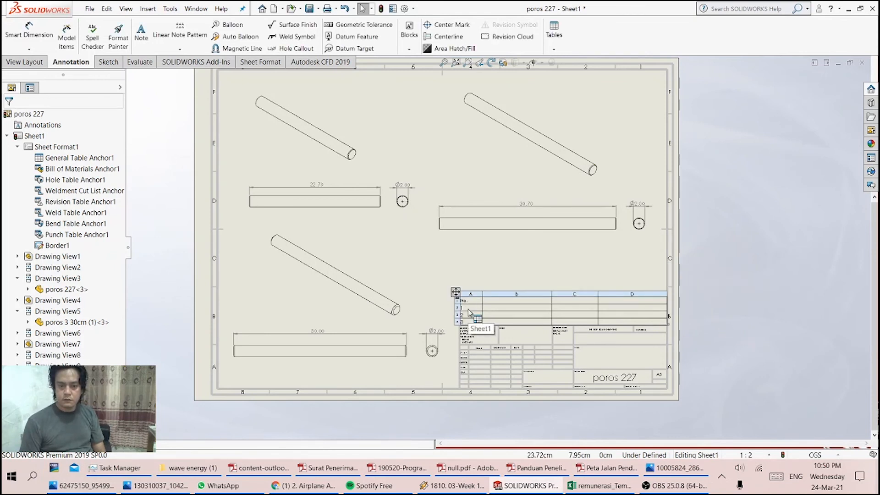
drag(471, 302, 469, 322)
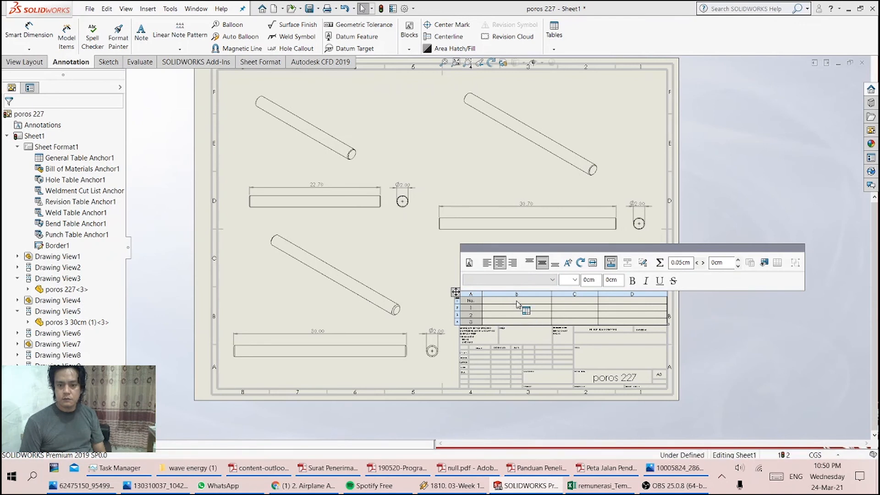
Enter the centred headings "Name" and "Material" in the table's second and third columns
click(517, 303)
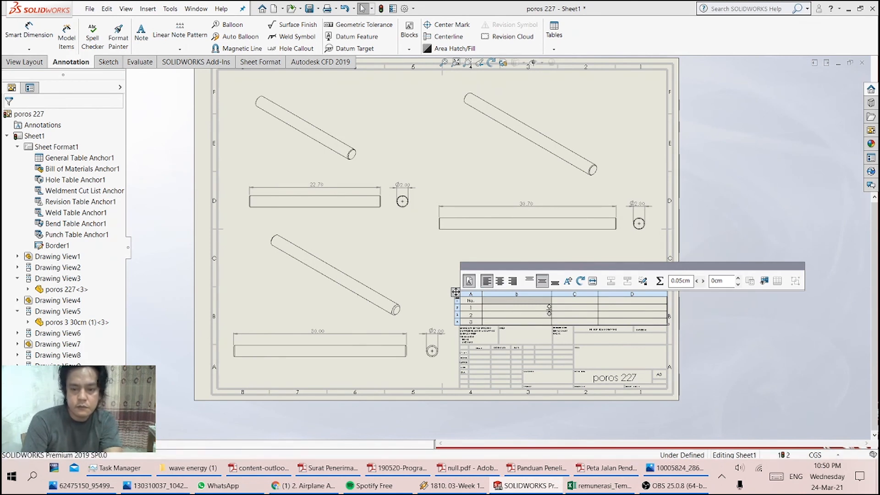
text(Name)
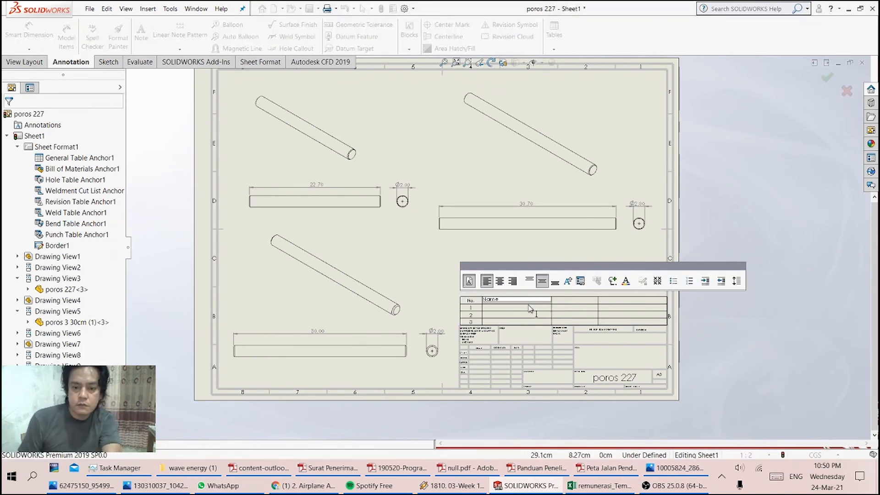
click(500, 281)
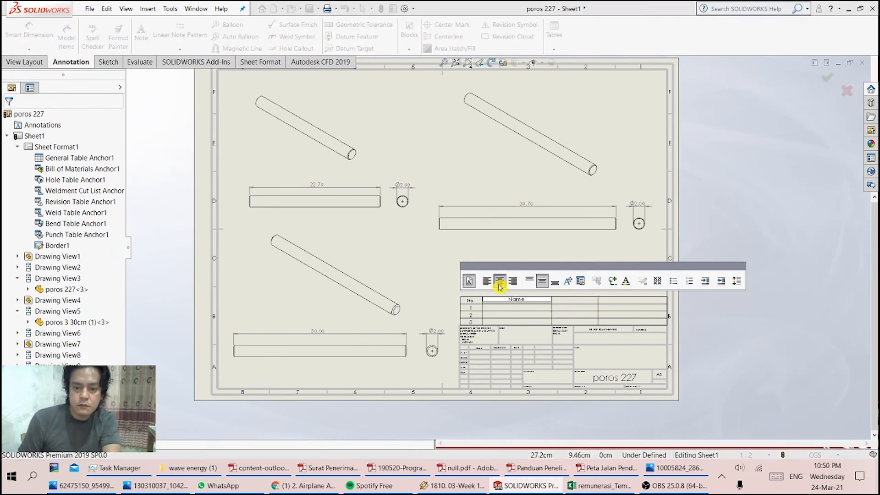
click(575, 302)
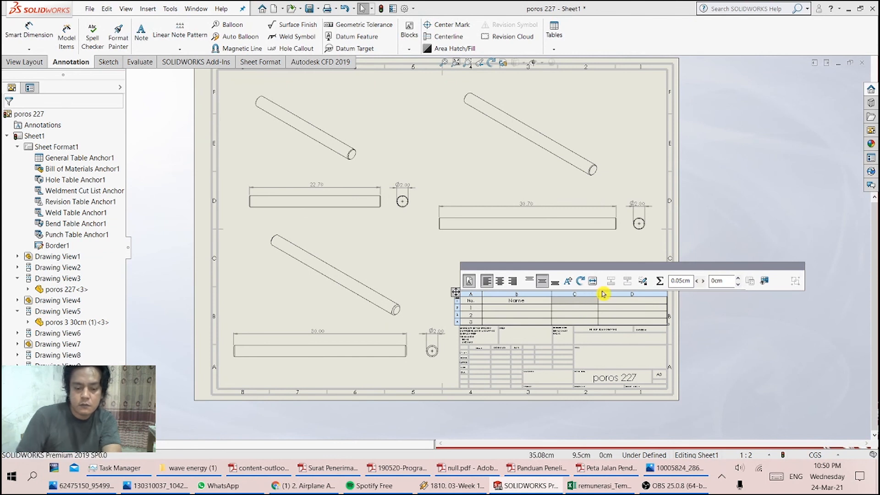
text(Material)
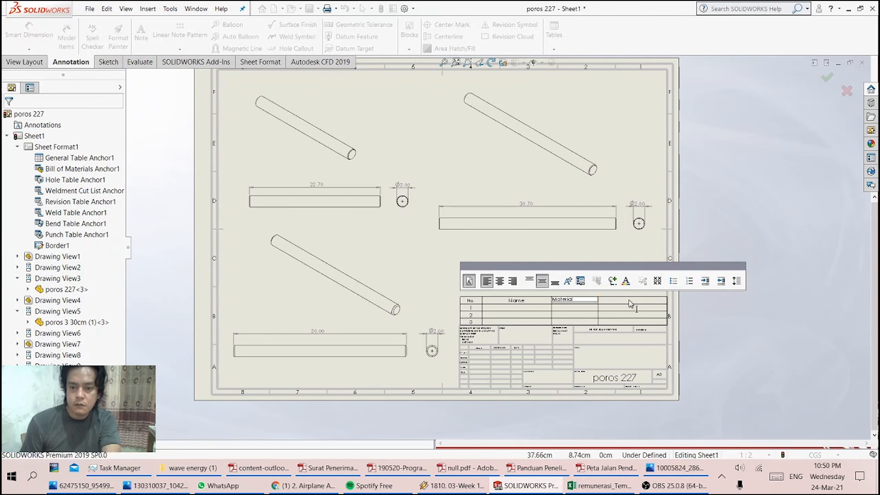
click(500, 281)
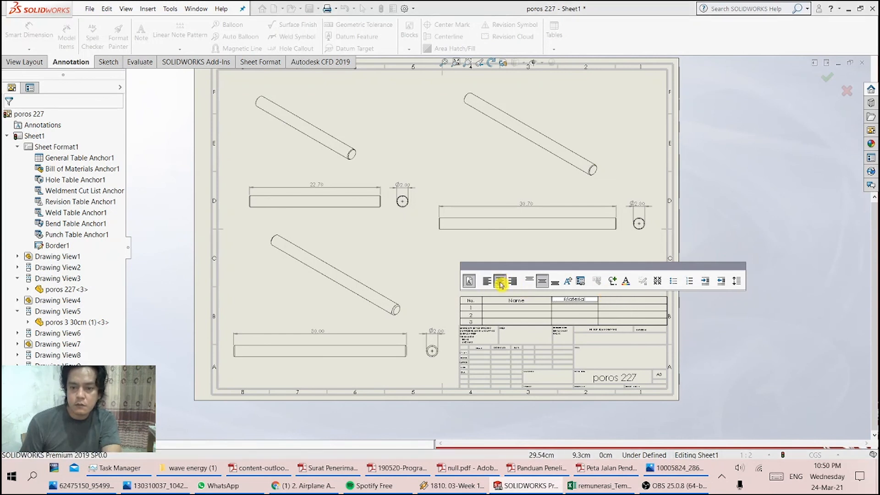
click(629, 303)
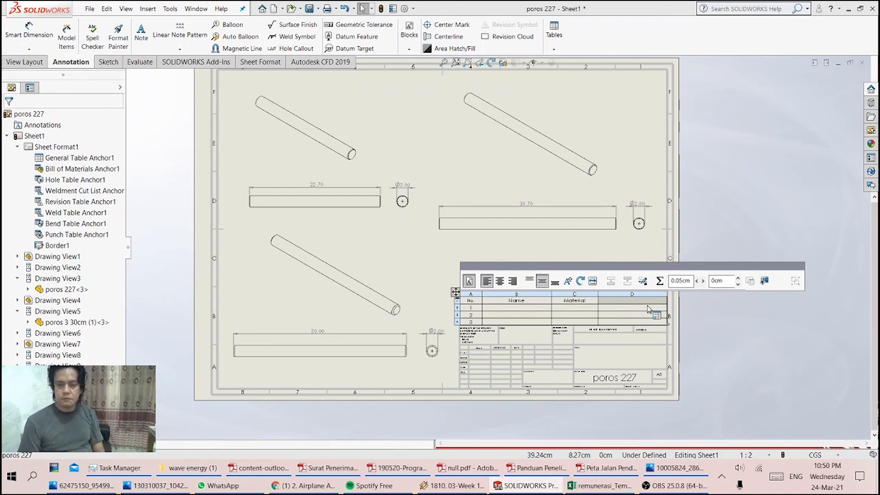
click(717, 346)
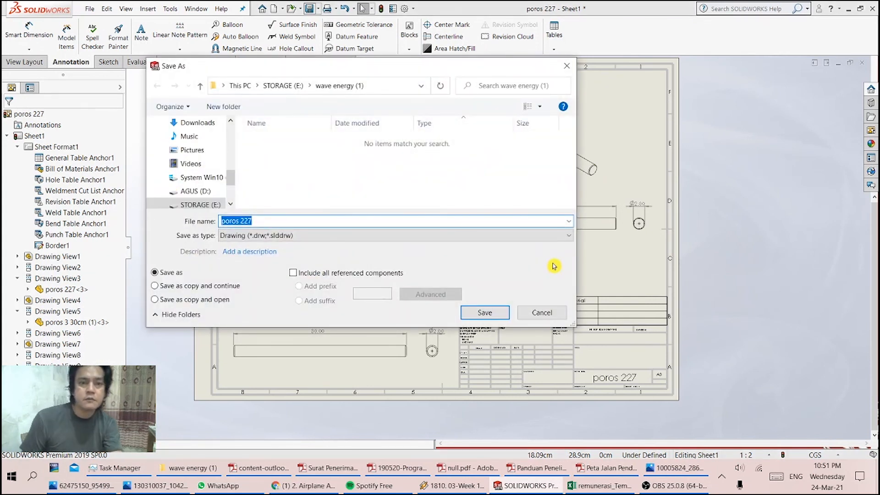
Save the drawing as "gambar kerja poros" in the wave energy (1) folder
click(277, 219)
double_click(248, 220)
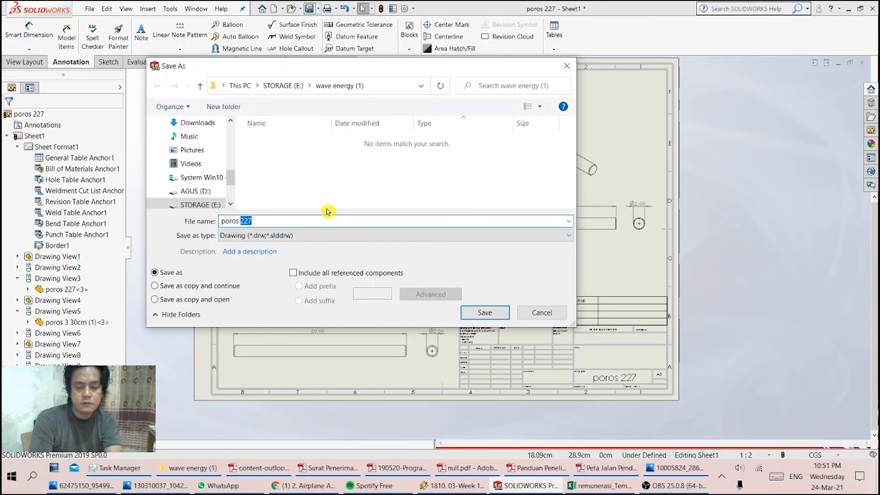
key(BackSpace)
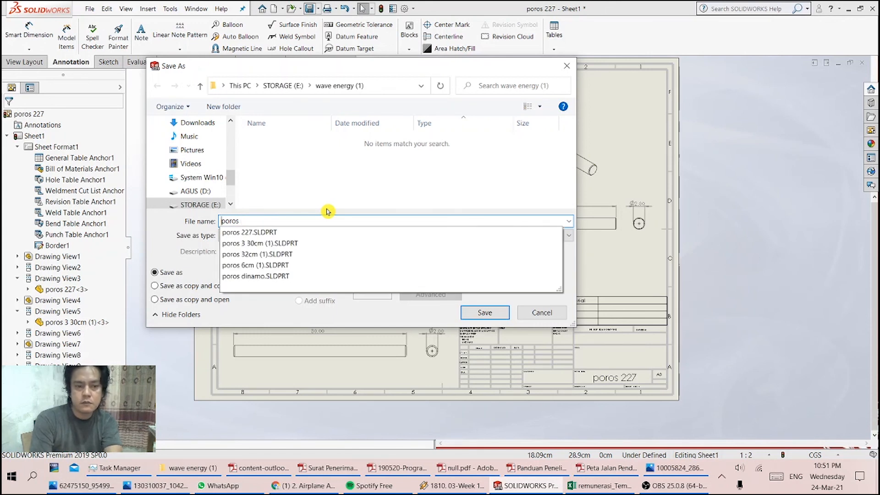
key(Home)
text(ga)
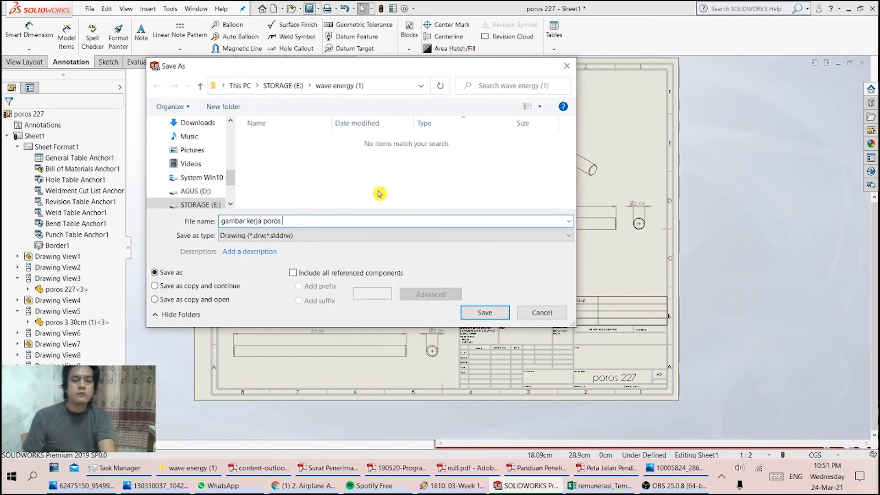
click(485, 313)
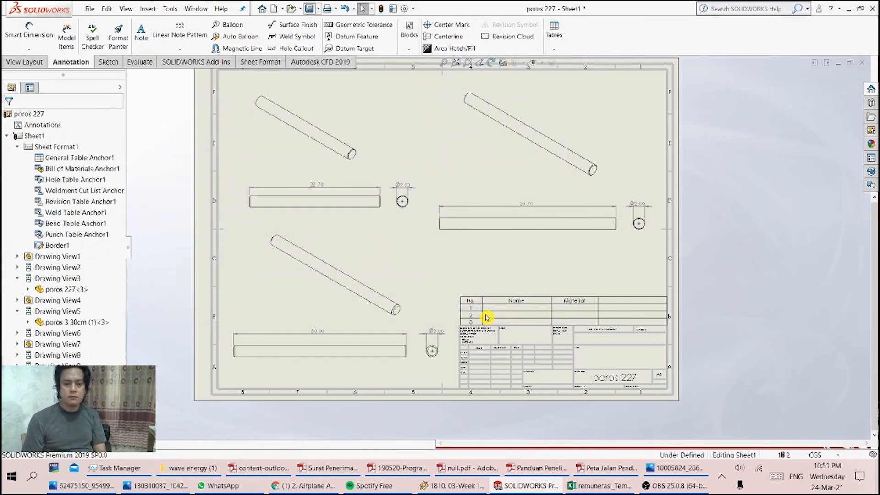